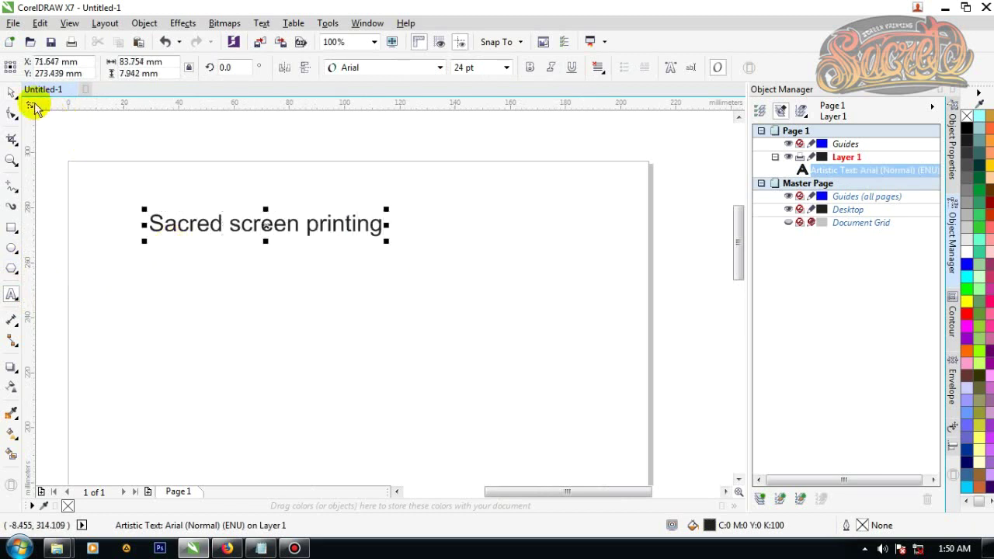
Step: Enlarge the "Sacred screen printing" text to about 159 mm wide and move it inside the page near its upper edge
left_click(12, 93)
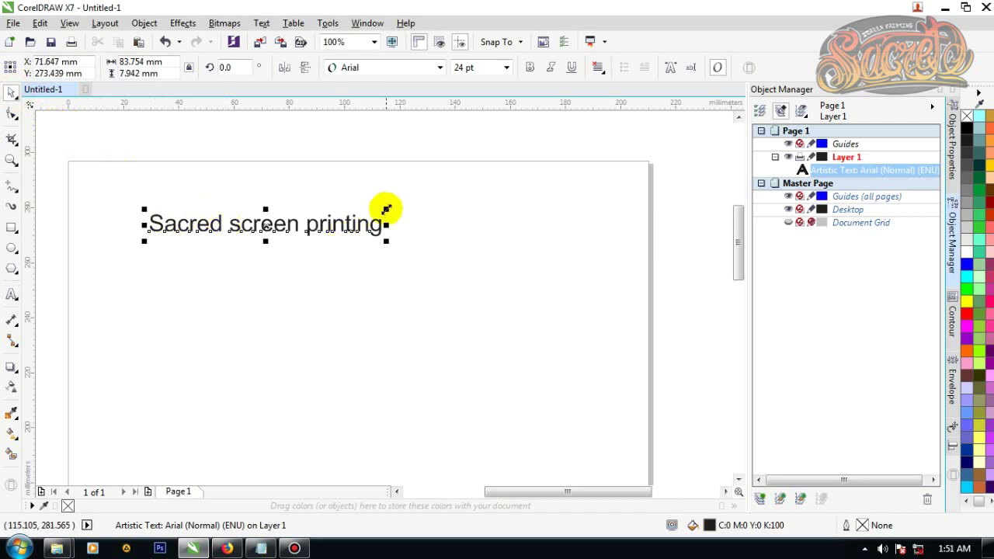
left_click_drag(386, 209, 490, 167)
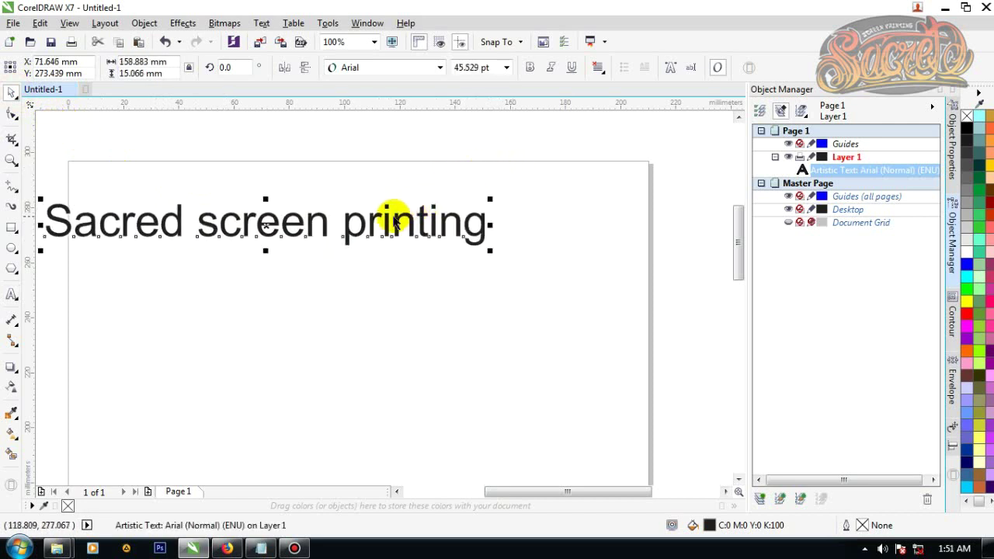
left_click_drag(394, 215, 473, 210)
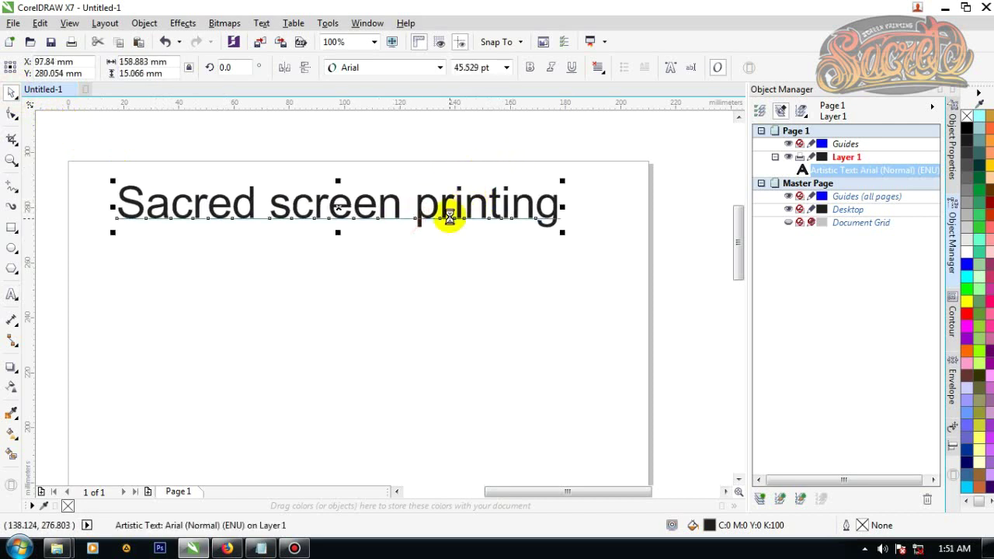
Step: Duplicate the "Sacred screen printing" text and place the copy directly below the original
key("ctrl+c")
key("ctrl+v")
left_click_drag(382, 204, 382, 270)
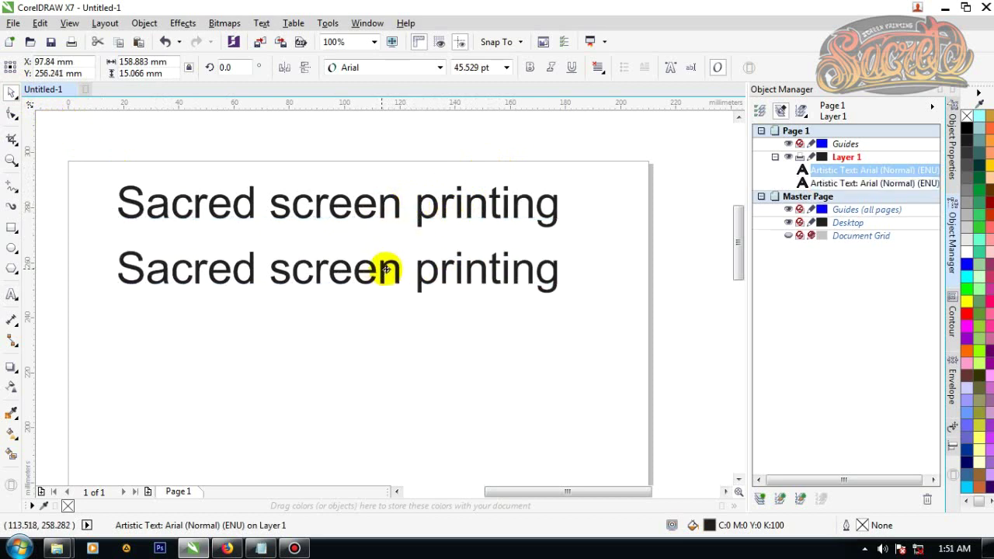
Step: Change the copy's font to Calling Angels Personal Use, enlarge it to about 147 mm wide and position it beneath the Arial line
left_click(438, 67)
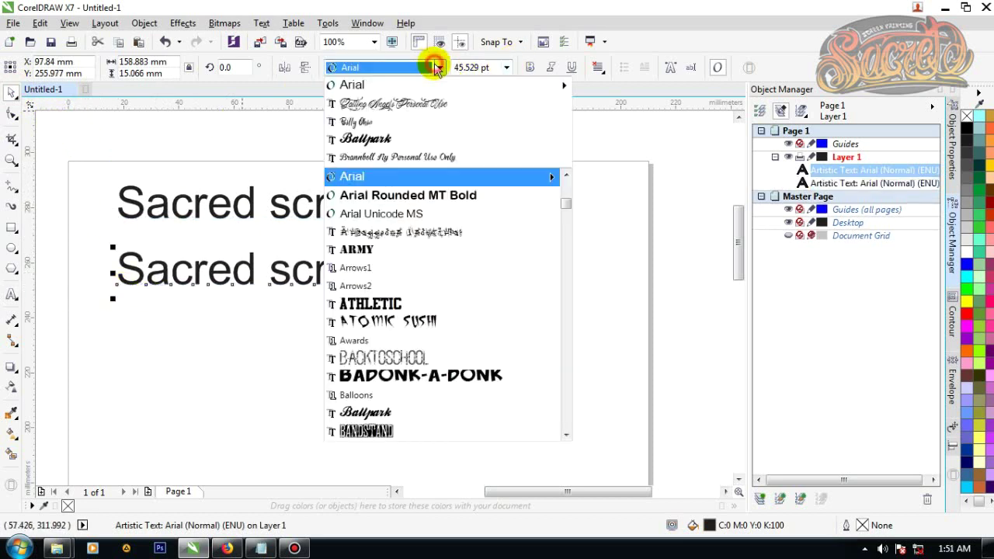
left_click(417, 107)
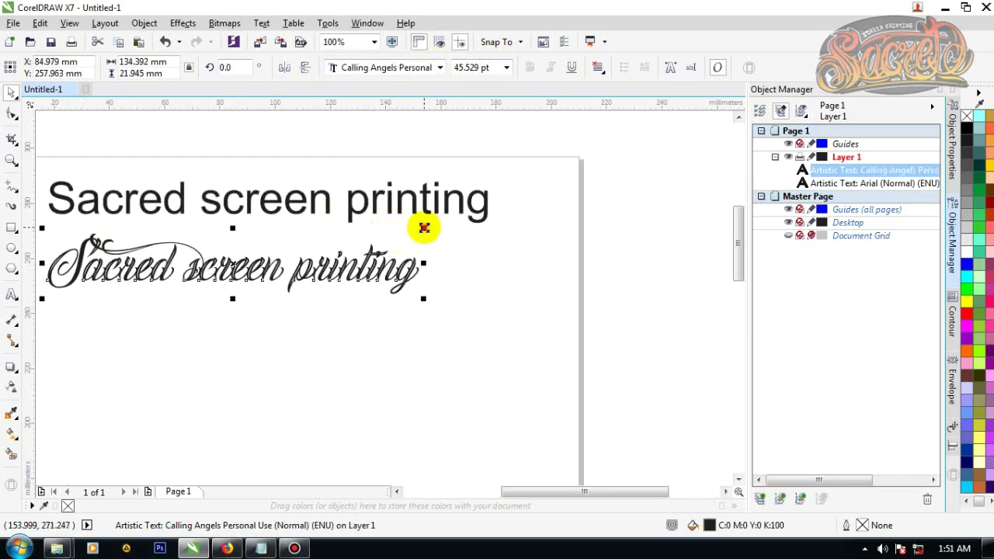
left_click_drag(424, 228, 455, 206)
left_click_drag(344, 255, 358, 274)
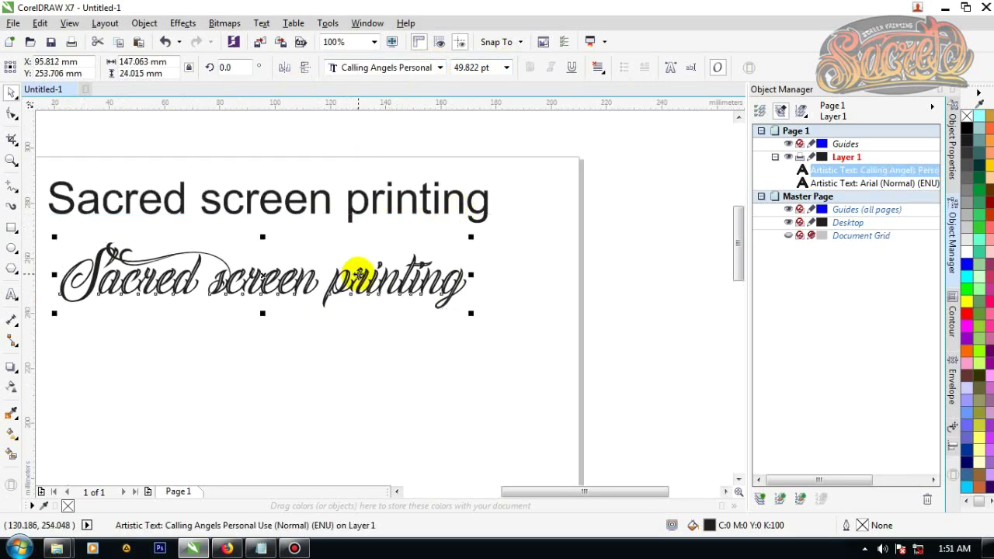
scroll(267, 244, "down", 2)
scroll(271, 244, "up", 2)
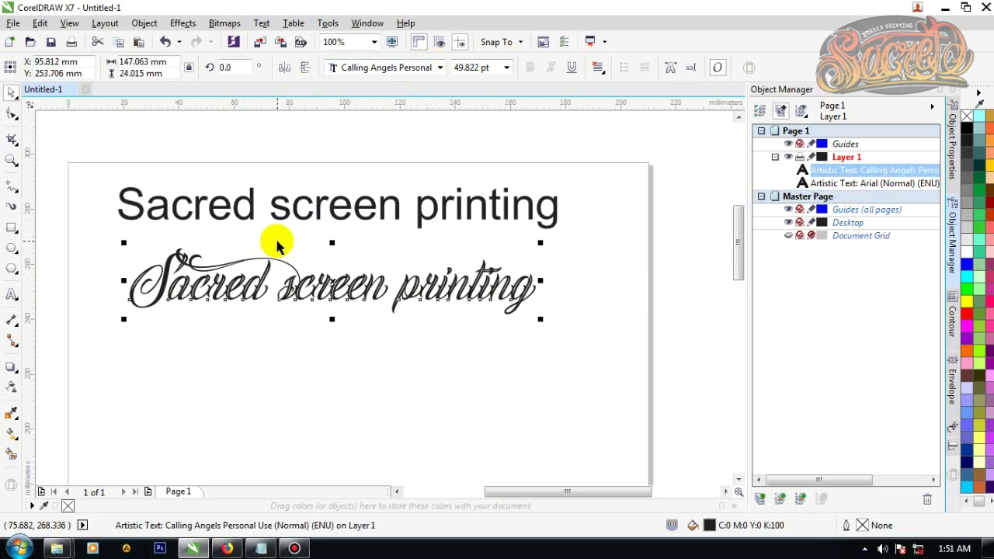
Step: Switch to Notepad and add the paragraph "disini terlihat perbedaan jarak antar huruf di model ke 2 jarak nya sangat dekat"
left_click(259, 549)
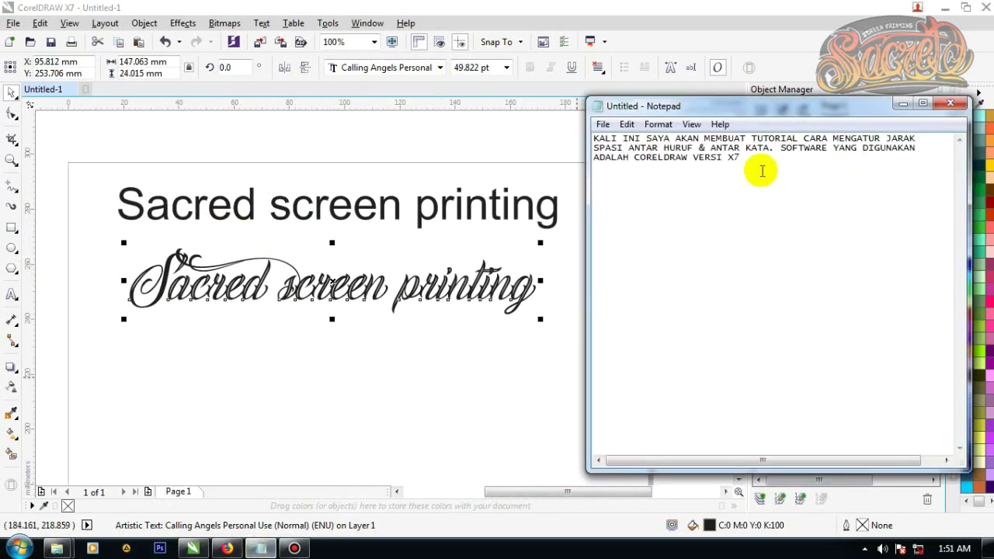
type("disininterlihat perbedaan jara")
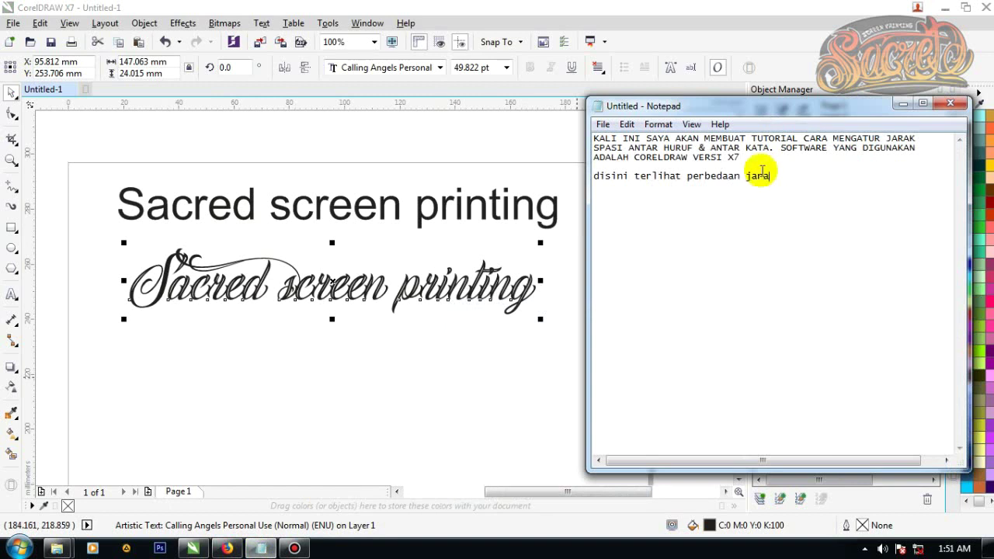
type("k antar h")
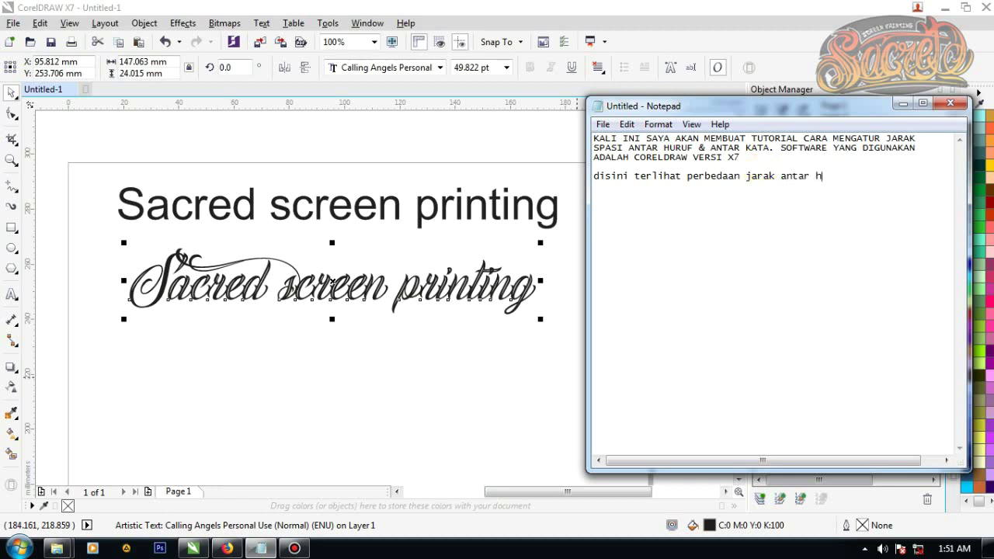
type("uruf di m")
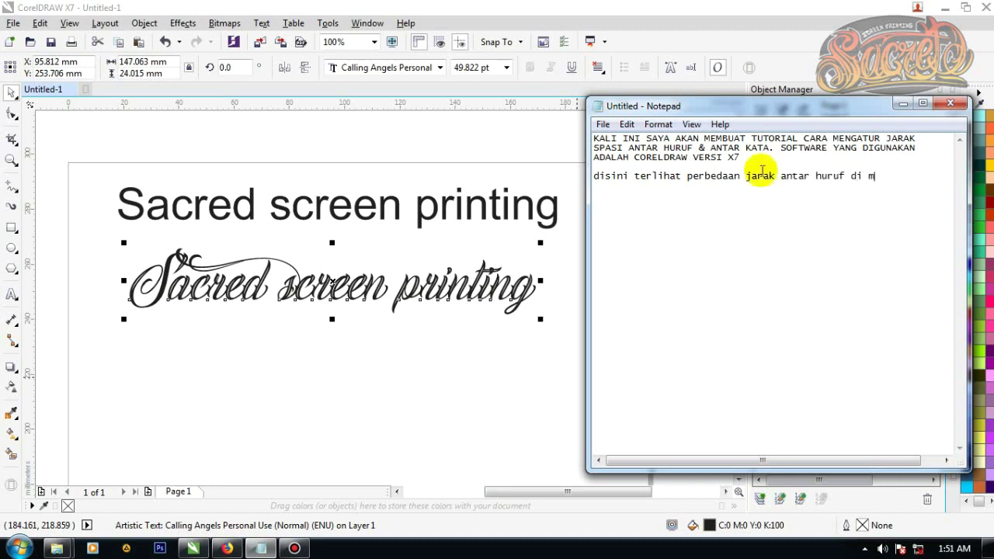
type("odel ke 2 jarak")
type("nya san")
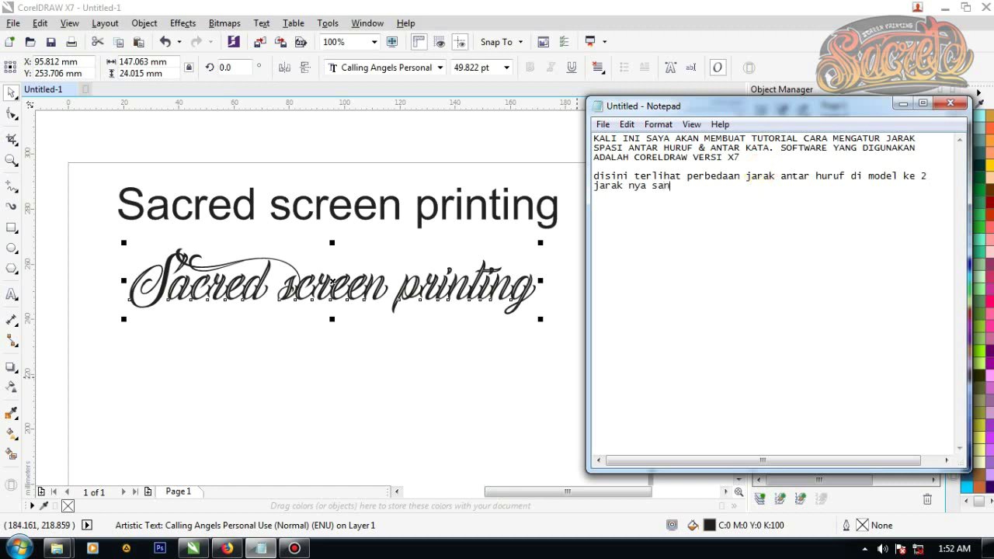
type("gat dekat")
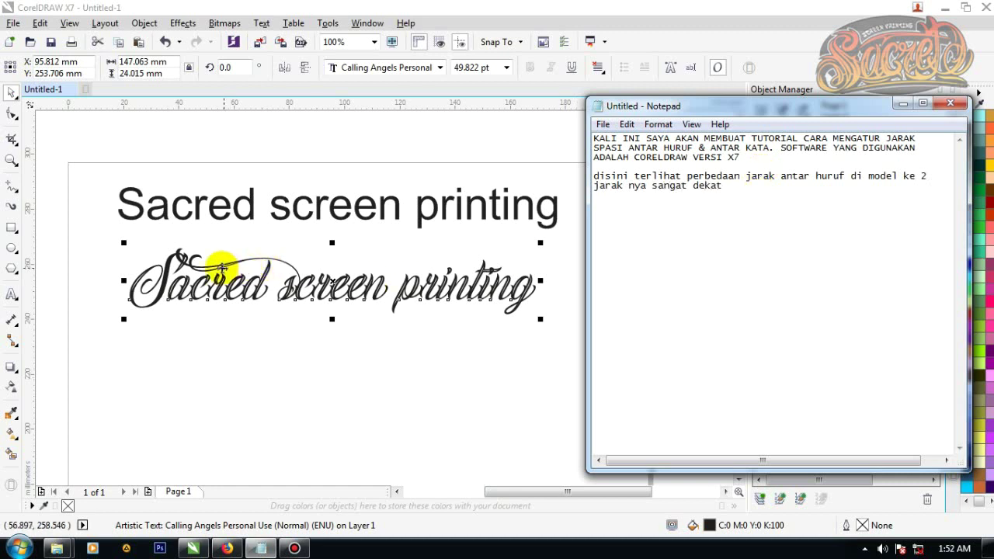
Step: Return to CorelDRAW and compare the letter spacing of the Arial line and the script line up close
left_click(211, 233)
scroll(217, 260, "up", 3)
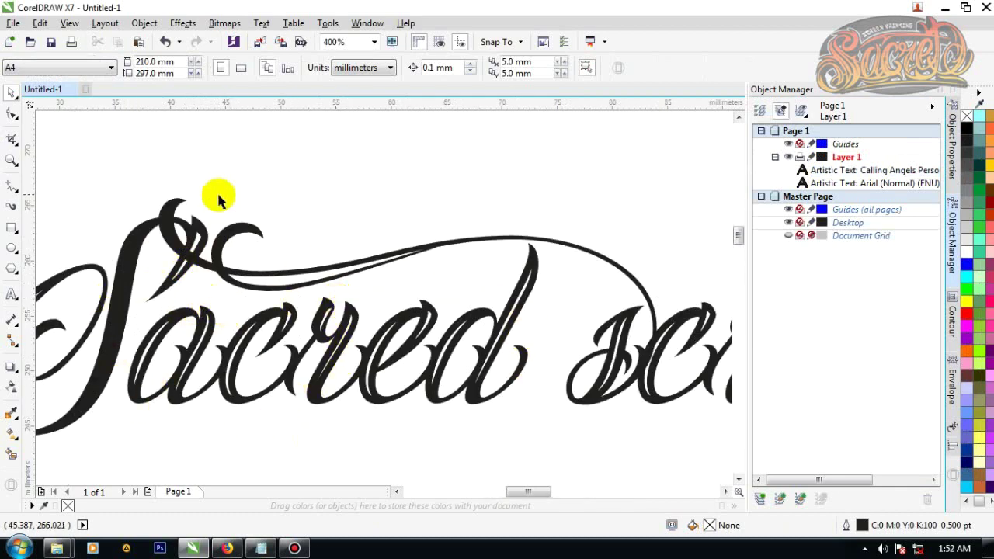
scroll(191, 217, "down", 3)
scroll(210, 292, "up", 2)
scroll(210, 291, "up", 1)
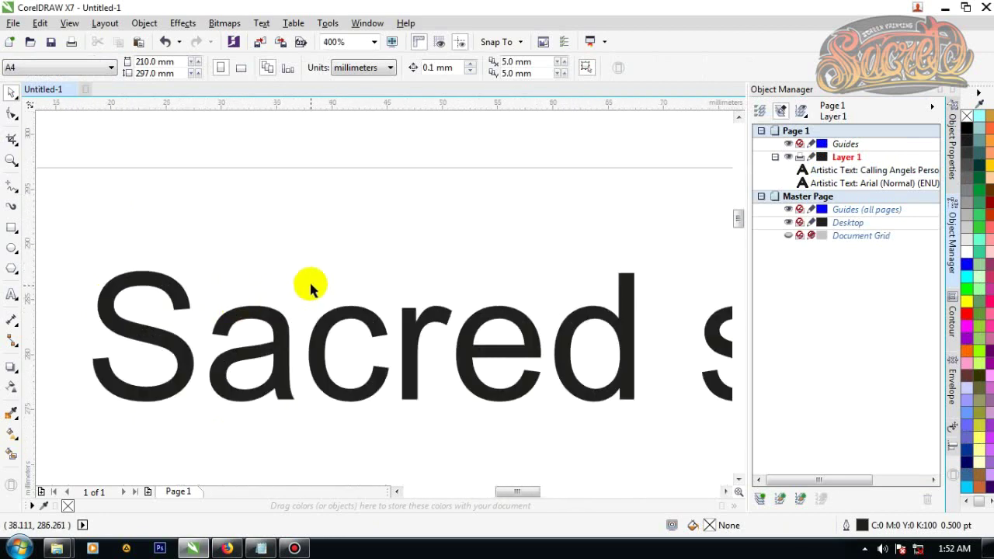
scroll(309, 256, "down", 2)
scroll(309, 256, "up", 1)
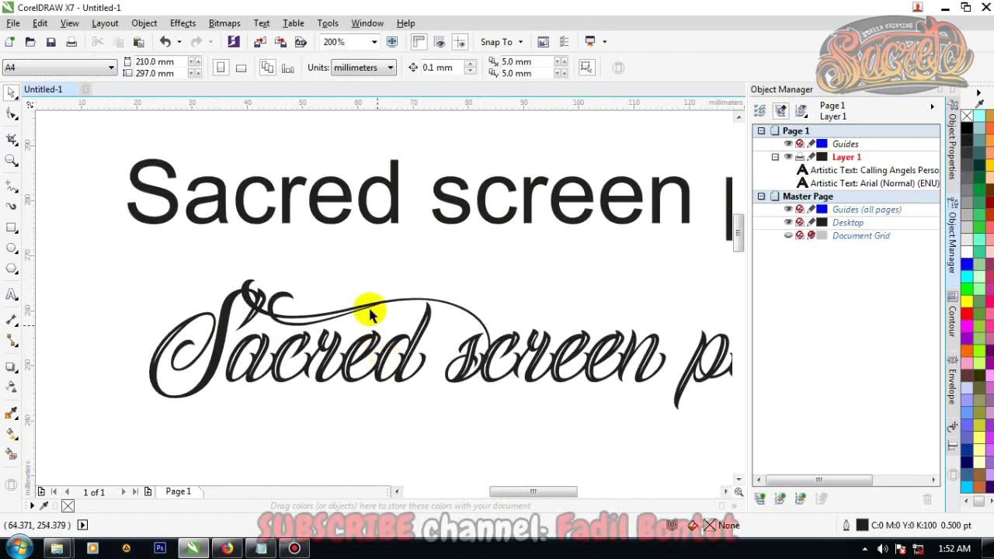
scroll(373, 315, "down", 1)
scroll(428, 327, "up", 1)
scroll(431, 283, "down", 1)
scroll(431, 283, "up", 1)
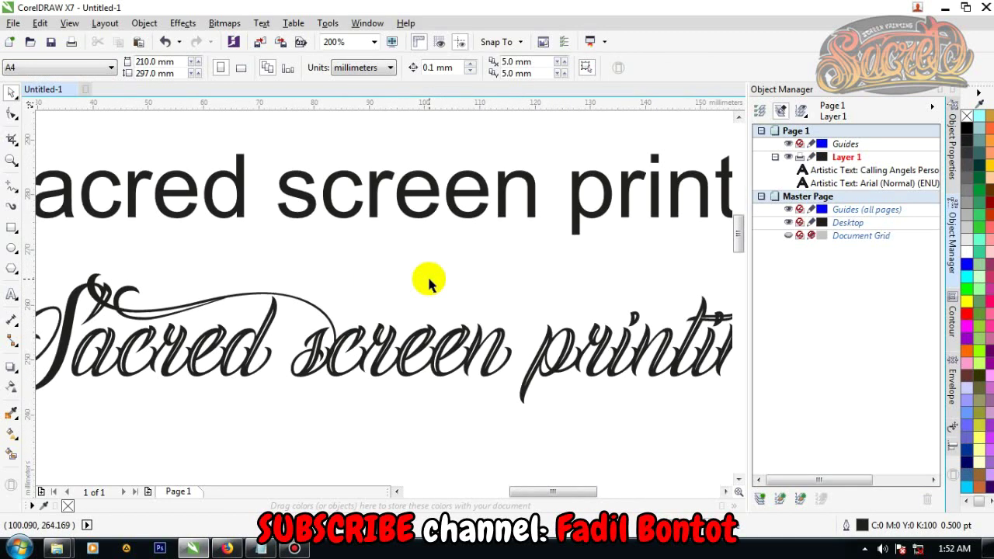
scroll(427, 277, "down", 1)
Step: In Notepad, end the sentence with a period, add "sekarang kita akan atur jarak huruf dan kata nya yang di model ke 2", and minimize the window
left_click(261, 549)
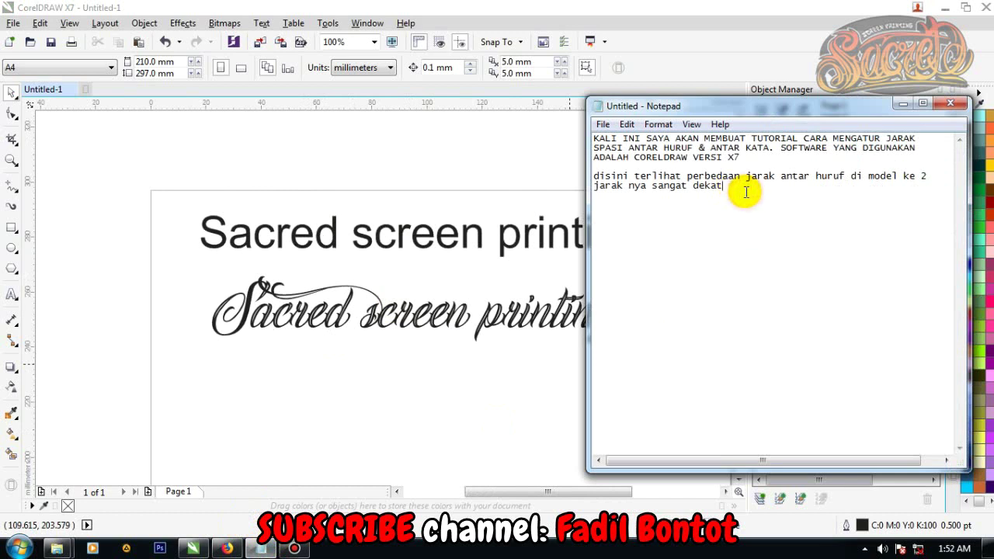
type(". sek")
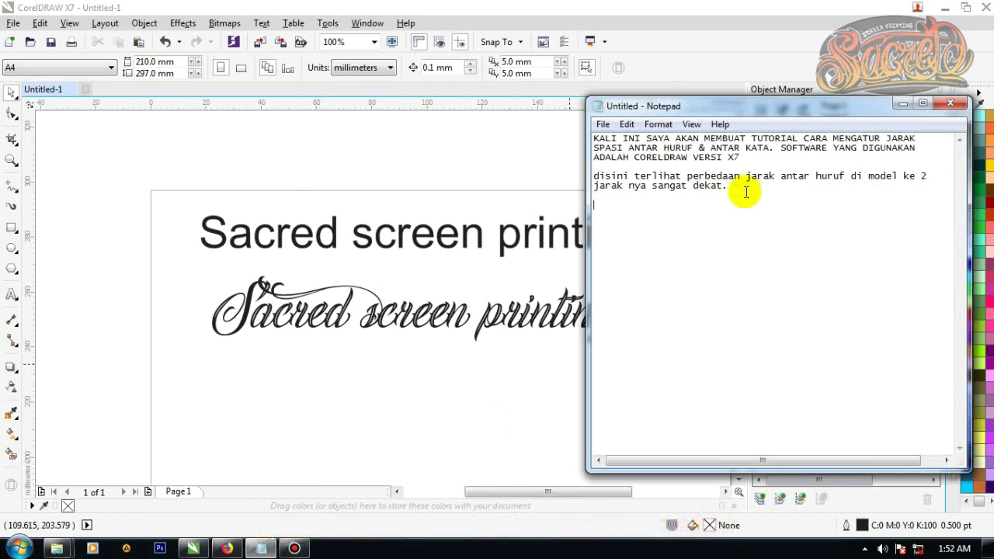
type("sekarang kita a")
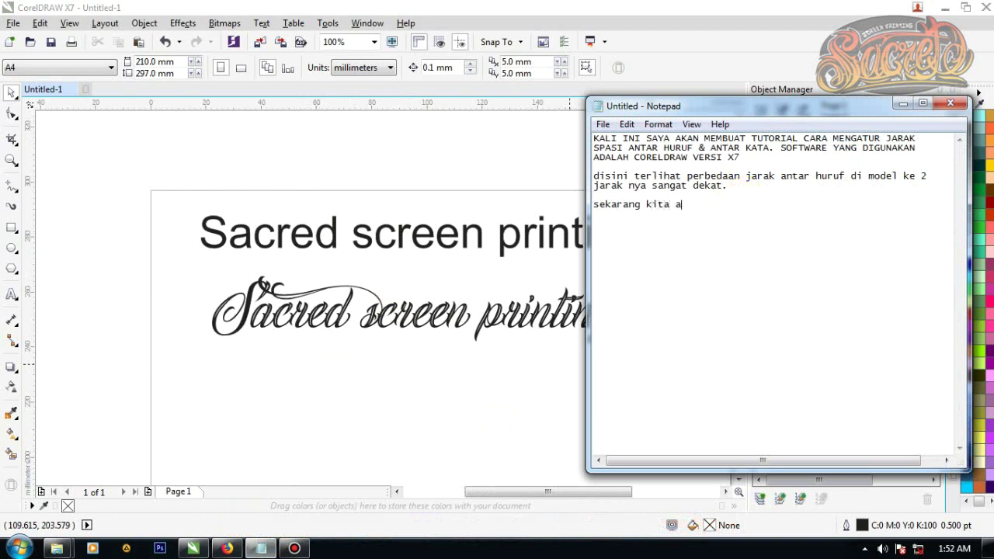
type("kan atur jarak huf")
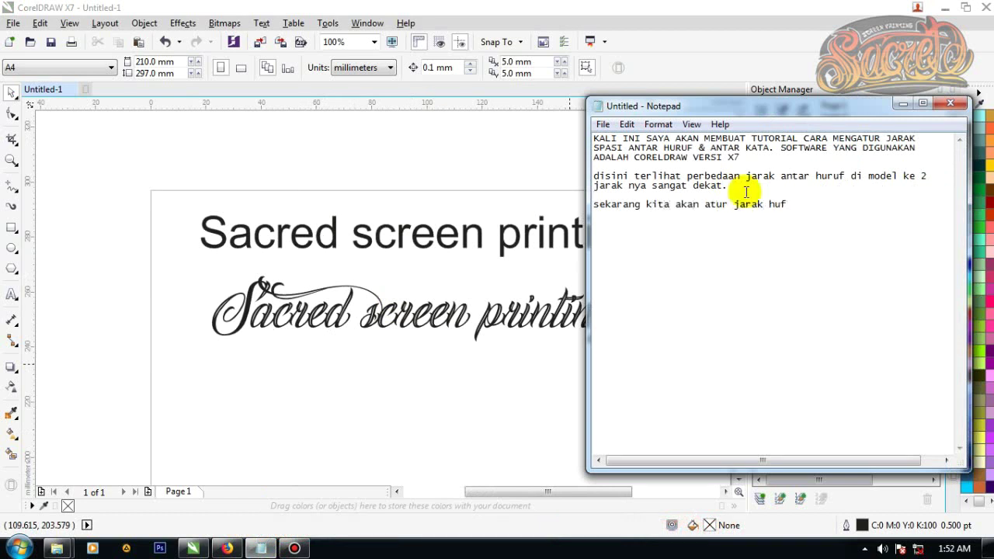
key("BackSpace")
type("ruf dan kata nya yang")
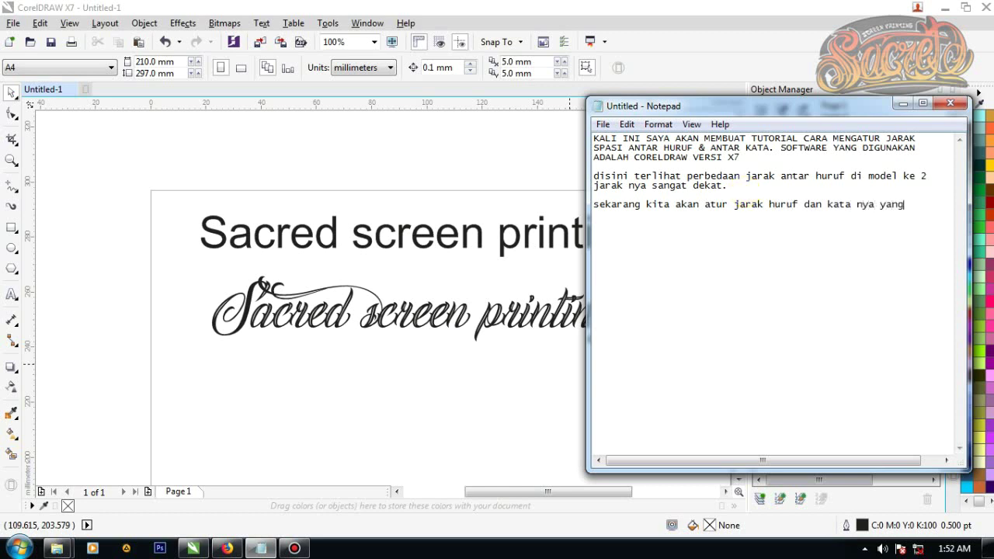
type(" do")
key("BackSpace")
type("i model")
key("Return")
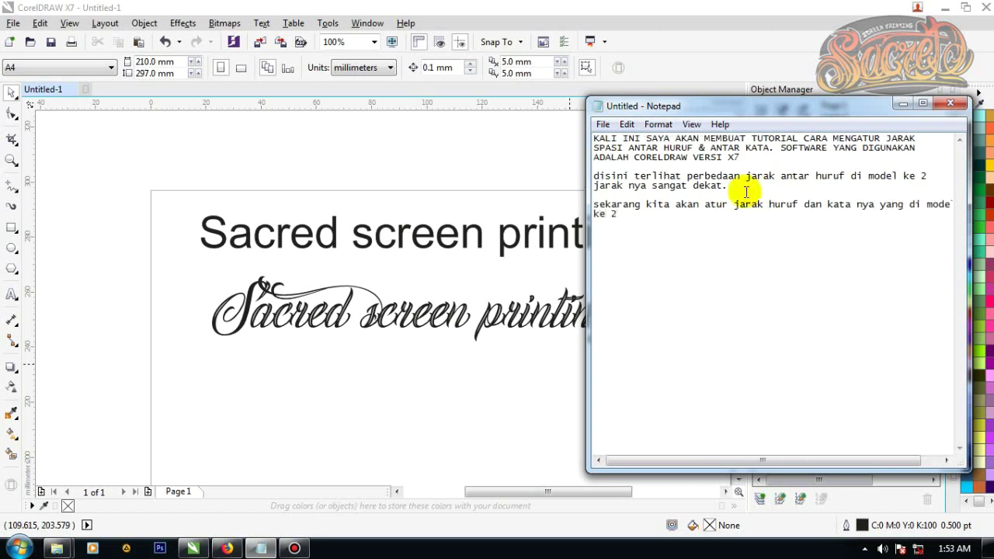
left_click(901, 106)
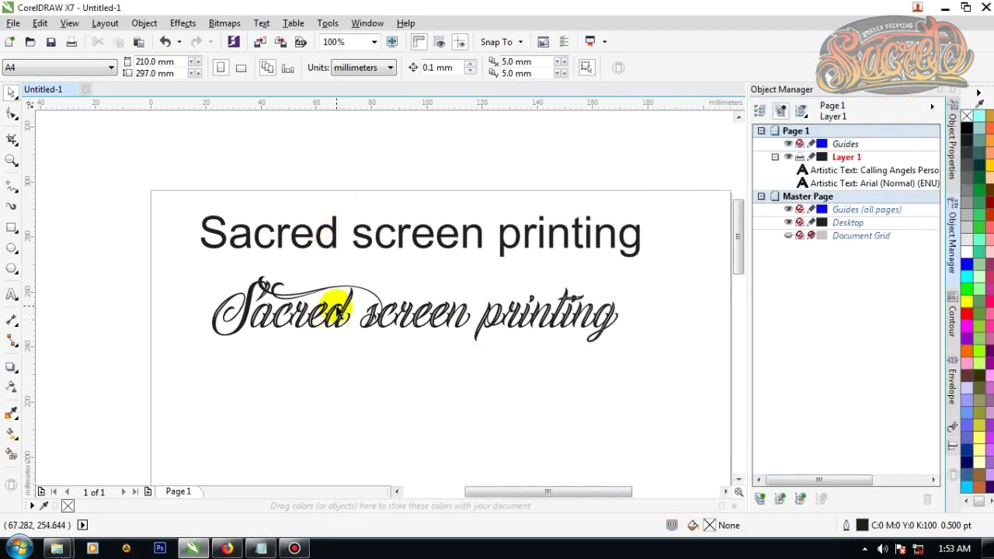
Step: Select the script text line and add the Text Properties docker to show its paragraph spacing settings
left_click(336, 309)
scroll(360, 304, "up", 1)
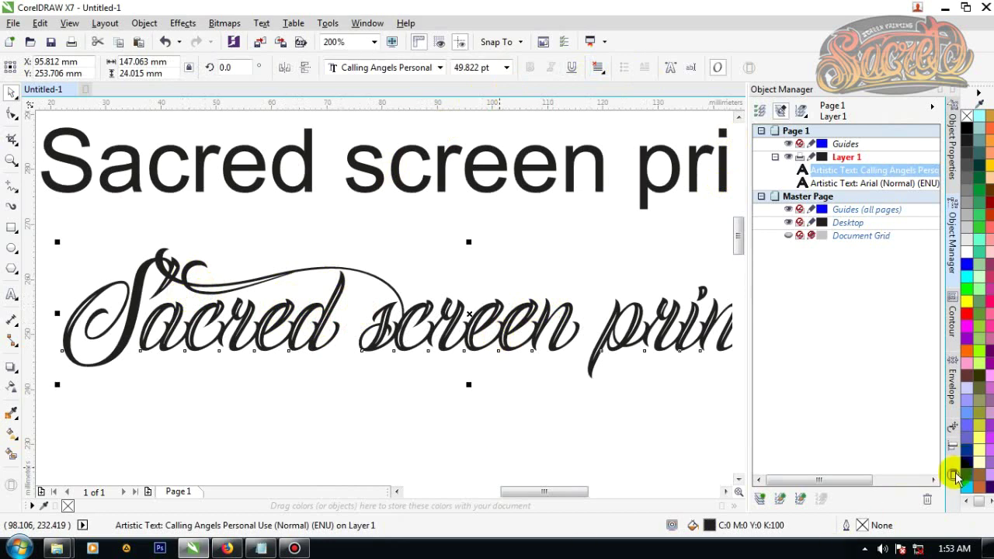
left_click(954, 475)
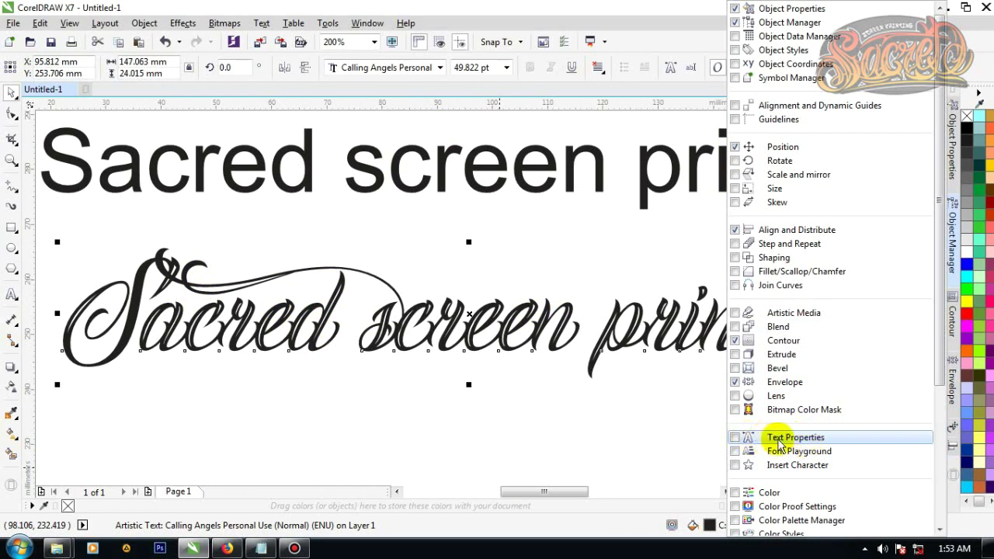
left_click(760, 438)
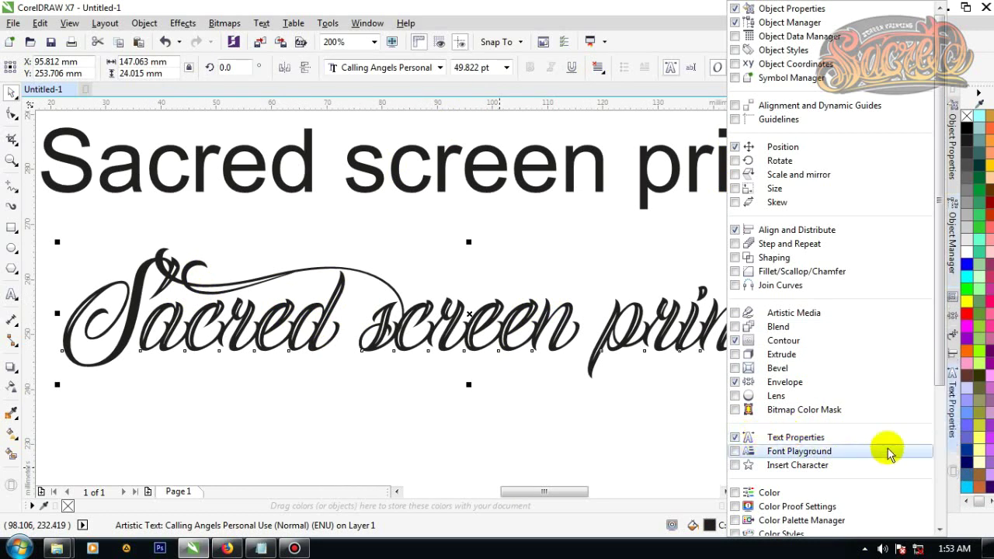
left_click(953, 431)
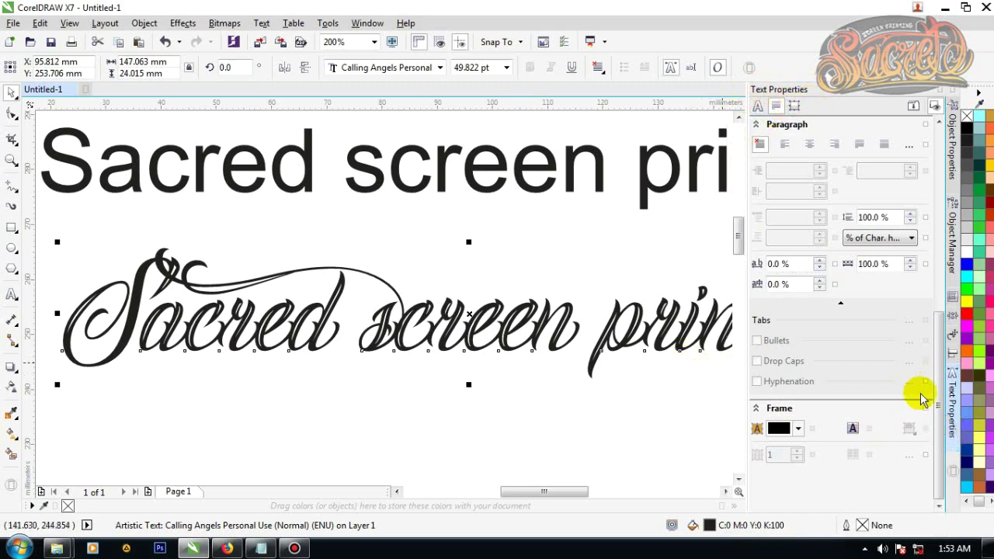
Step: Turn off the Text Properties docker in the list of available dockers
left_click(953, 470)
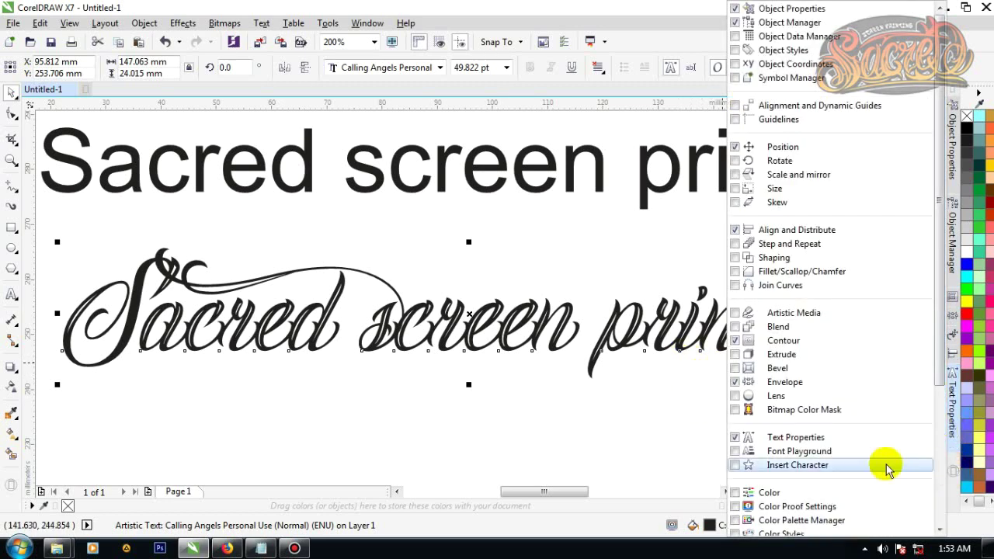
left_click(779, 441)
left_click(950, 475)
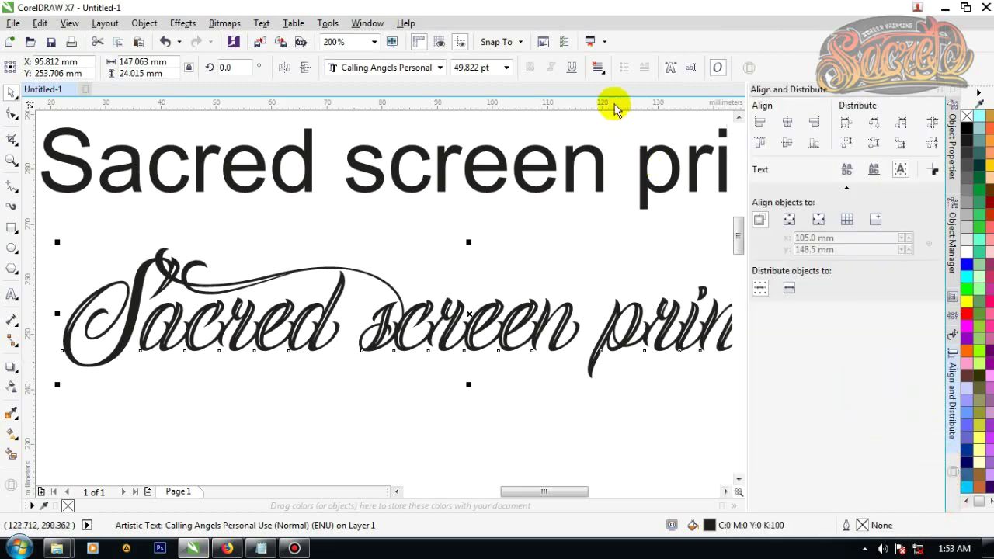
Step: Reopen Text Properties, widen the script line's character spacing to 94% and shift the line leftward past the page edge
left_click(671, 68)
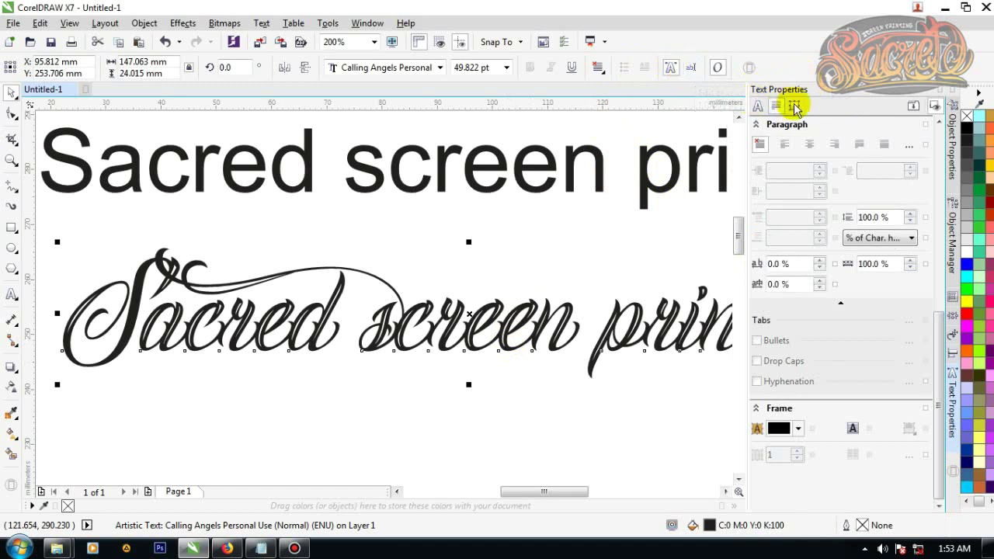
scroll(377, 313, "down", 2)
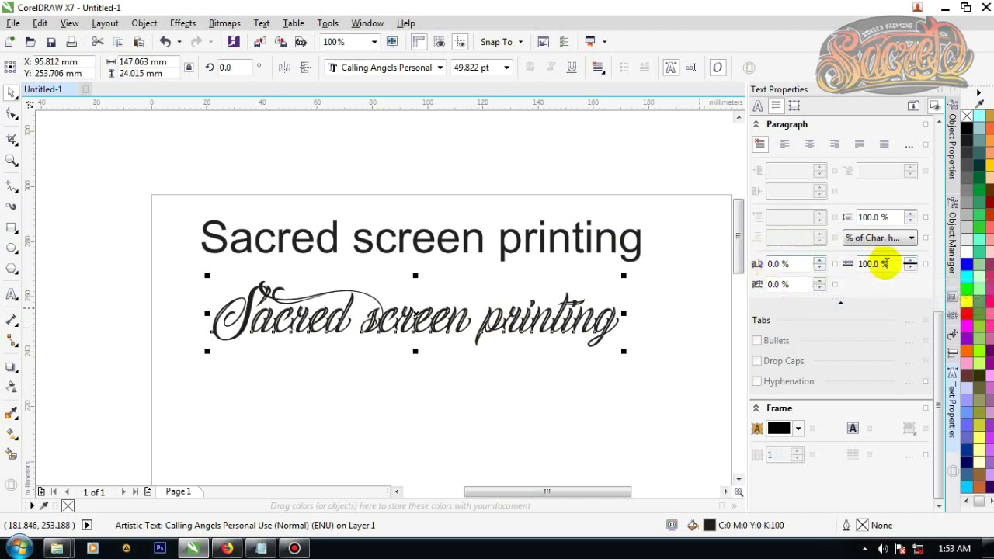
left_click_drag(820, 263, 820, 264)
left_click_drag(578, 315, 466, 314)
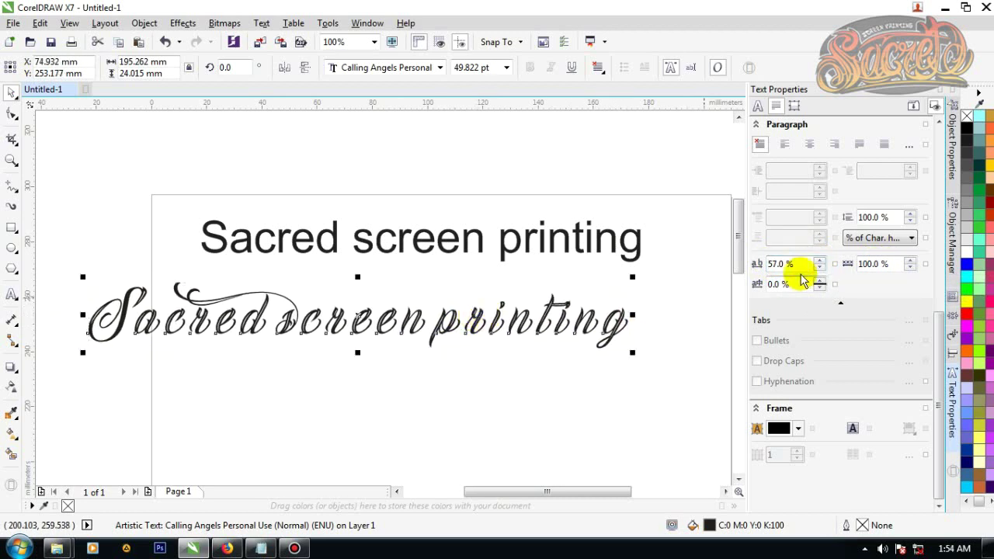
left_click_drag(820, 264, 819, 265)
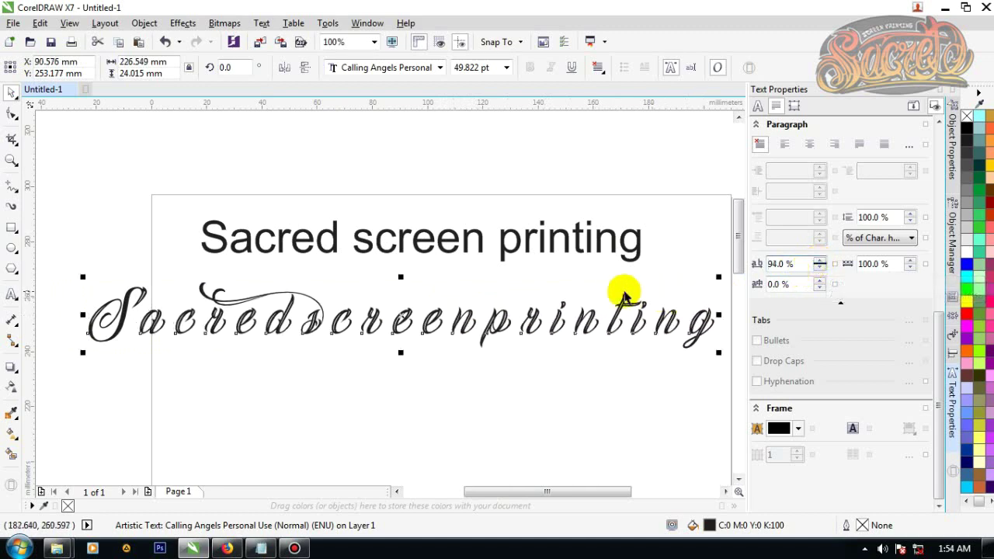
Step: Examine the widened letter spacing along the whole script text line, both up close and at full width
scroll(656, 310, "up", 2)
scroll(656, 311, "up", 3)
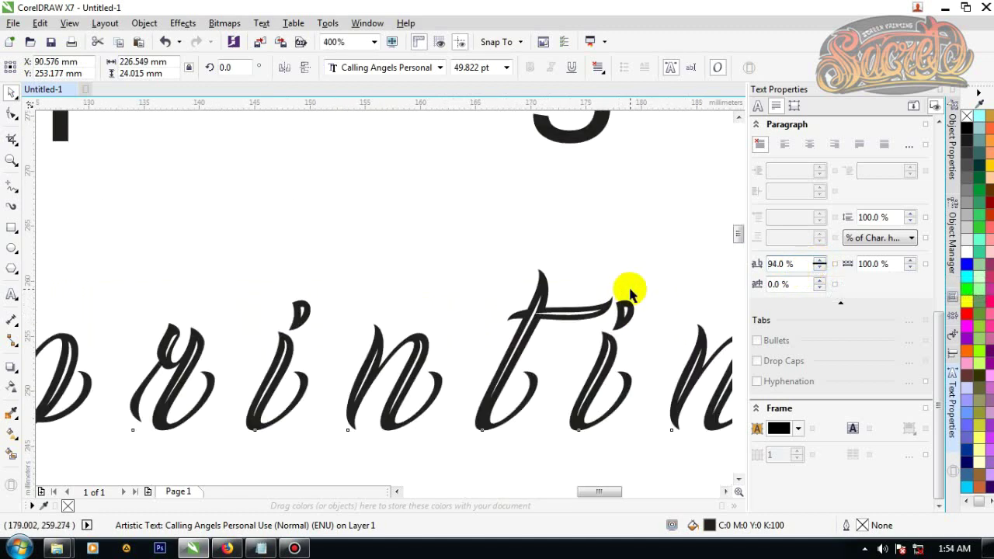
scroll(581, 308, "down", 5)
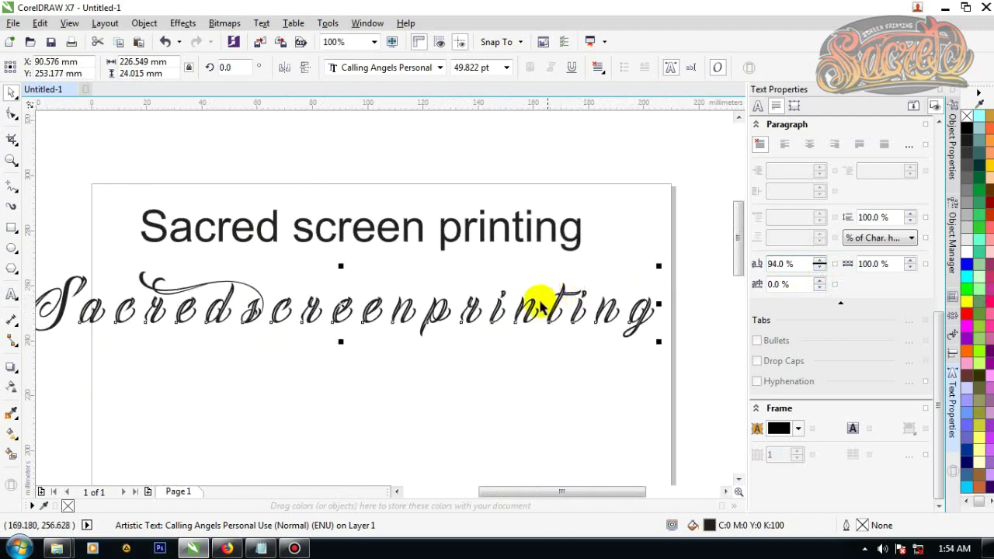
scroll(373, 314, "up", 3)
scroll(311, 316, "down", 4)
scroll(240, 307, "up", 4)
scroll(237, 311, "down", 1)
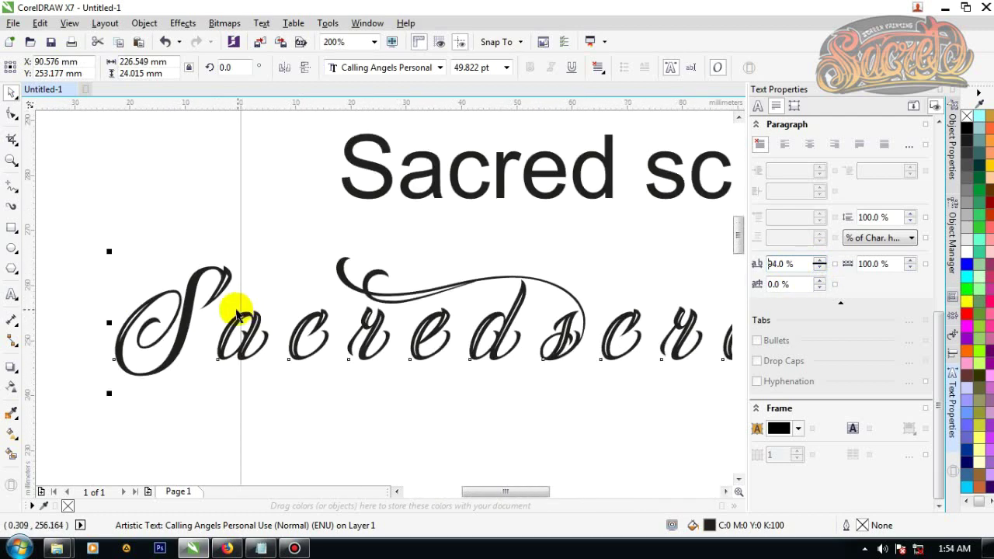
scroll(200, 322, "down", 3)
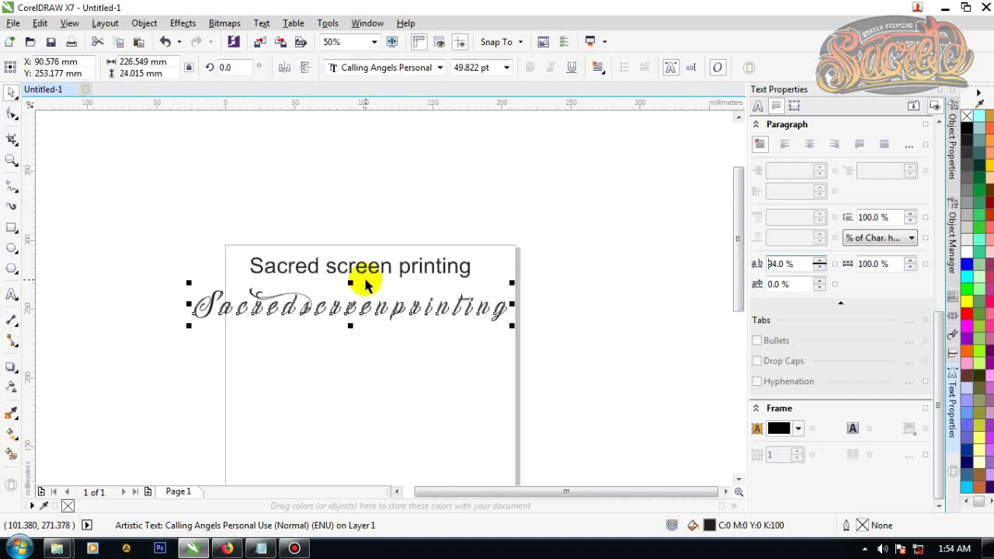
scroll(367, 285, "up", 1)
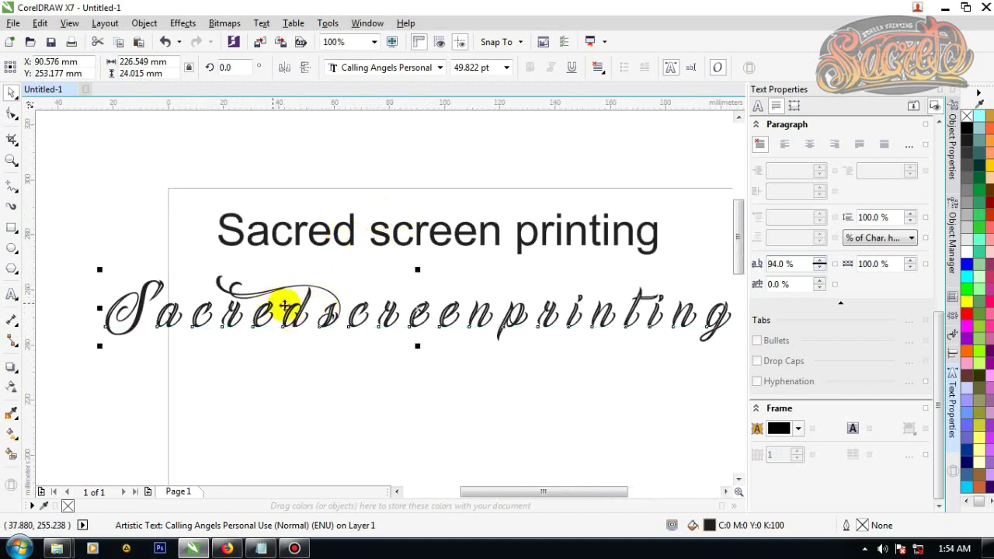
Step: Increase the script text line's word spacing to 212% in the paragraph settings
left_click(908, 260)
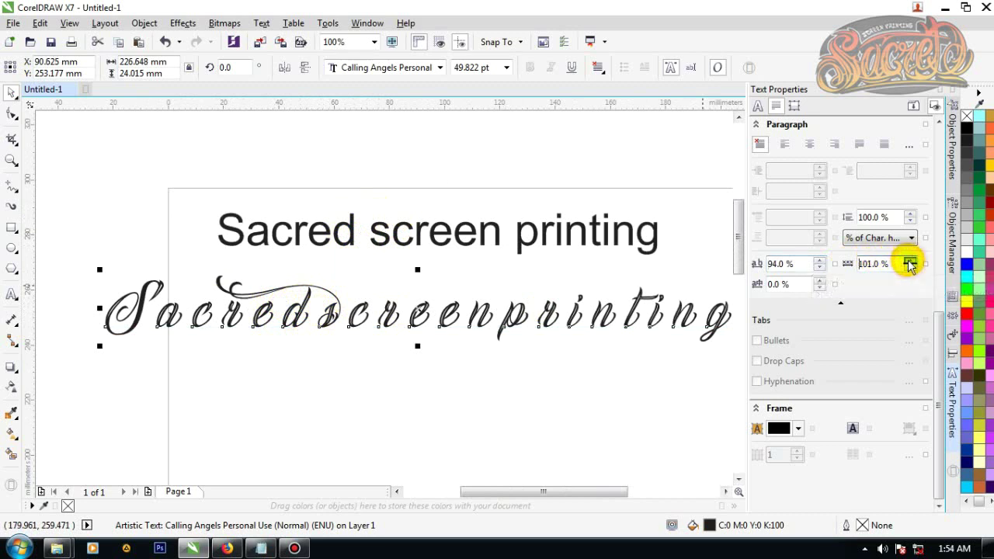
left_click(908, 261)
left_click(909, 262)
left_click(909, 262)
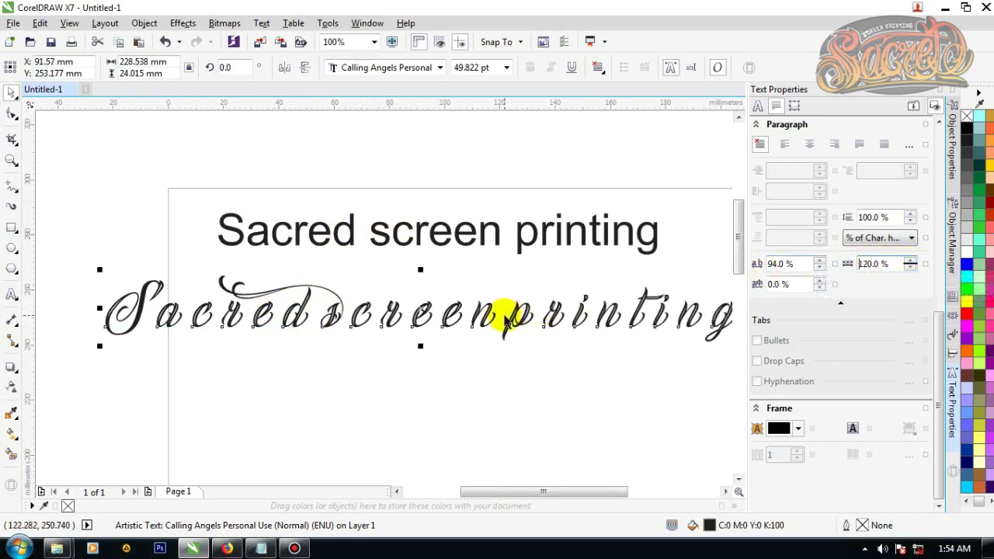
left_click(910, 262)
left_click(909, 262)
left_click(909, 262)
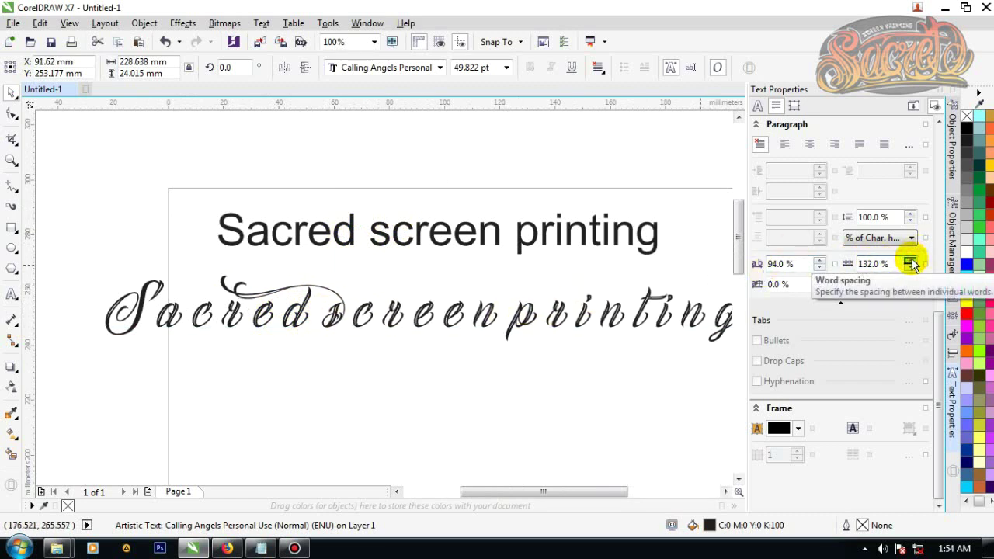
left_click(909, 262)
left_click(909, 262)
left_click(909, 262)
left_click(909, 262)
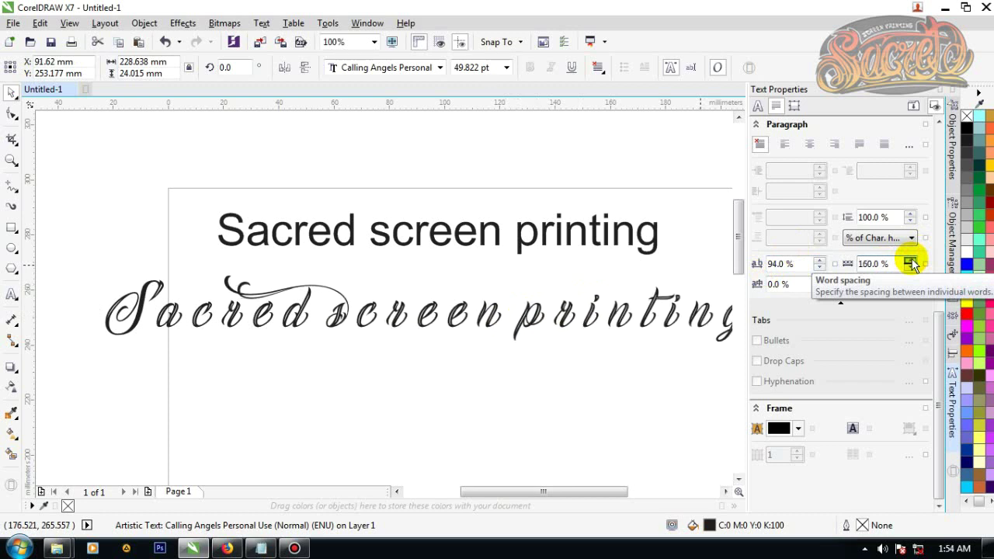
left_click(909, 262)
left_click(909, 262)
left_click(909, 262)
left_click(910, 261)
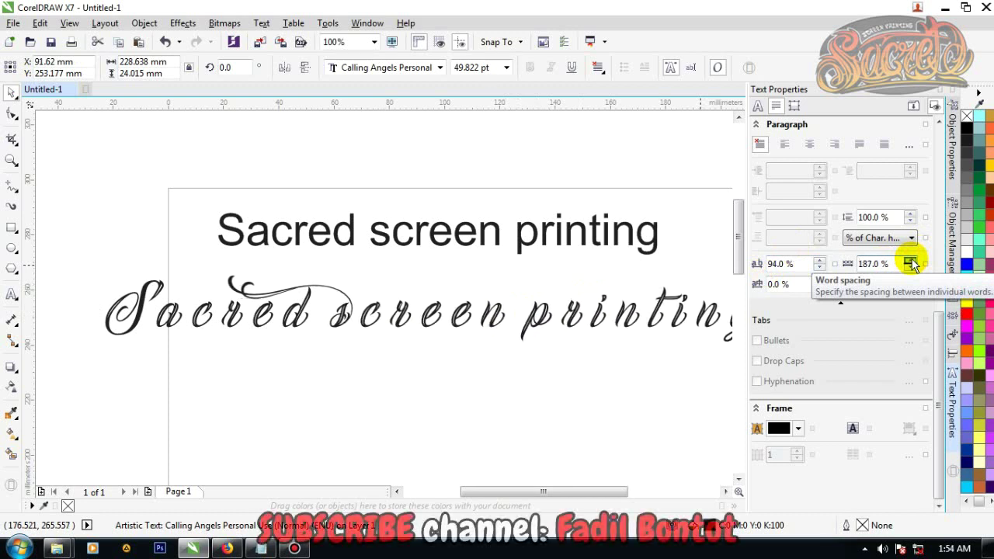
left_click(909, 261)
left_click(909, 261)
left_click(909, 262)
left_click(910, 262)
left_click(359, 288)
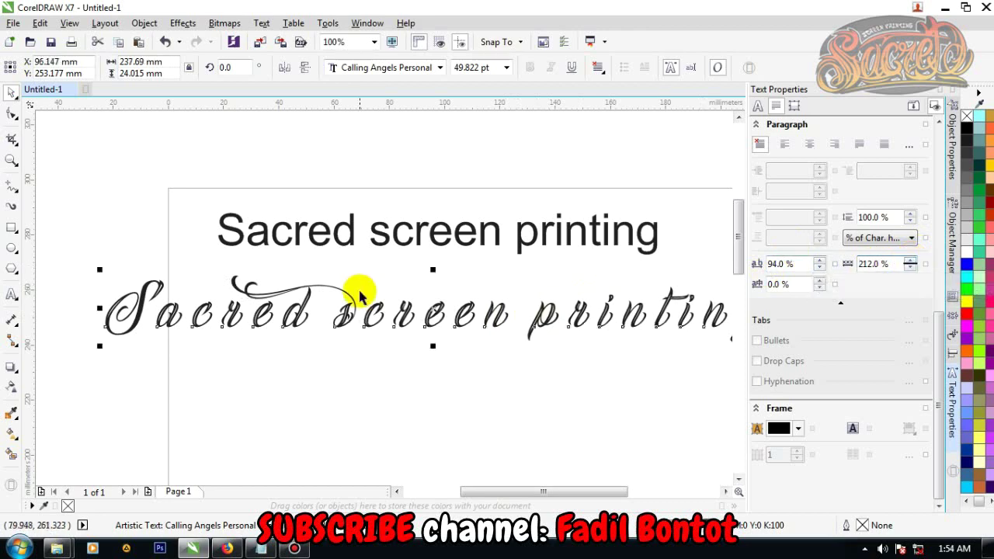
Step: Widen the script text line's word spacing further to 231% and deselect the text
scroll(464, 288, "down", 2)
scroll(464, 287, "up", 2)
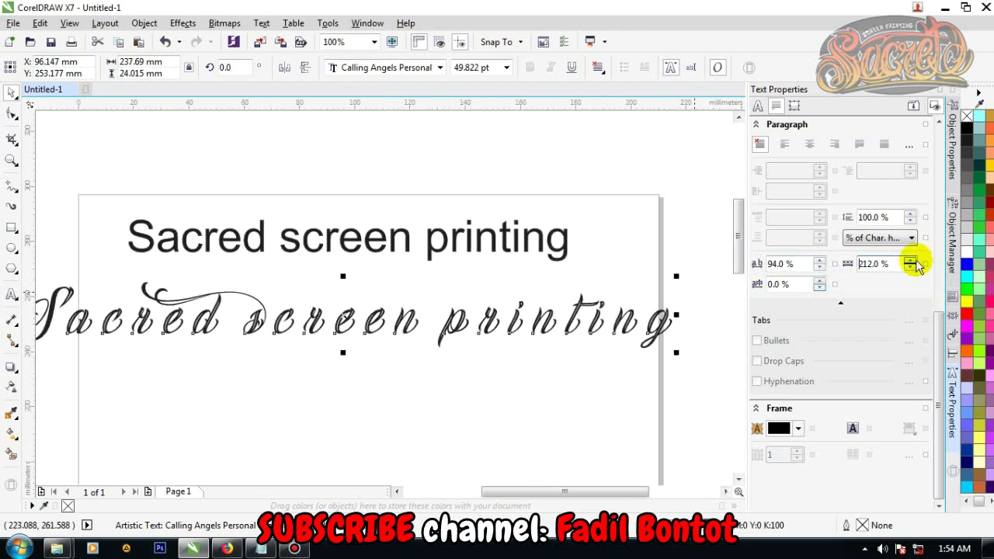
left_click(909, 261)
left_click(909, 261)
left_click(909, 261)
left_click(909, 261)
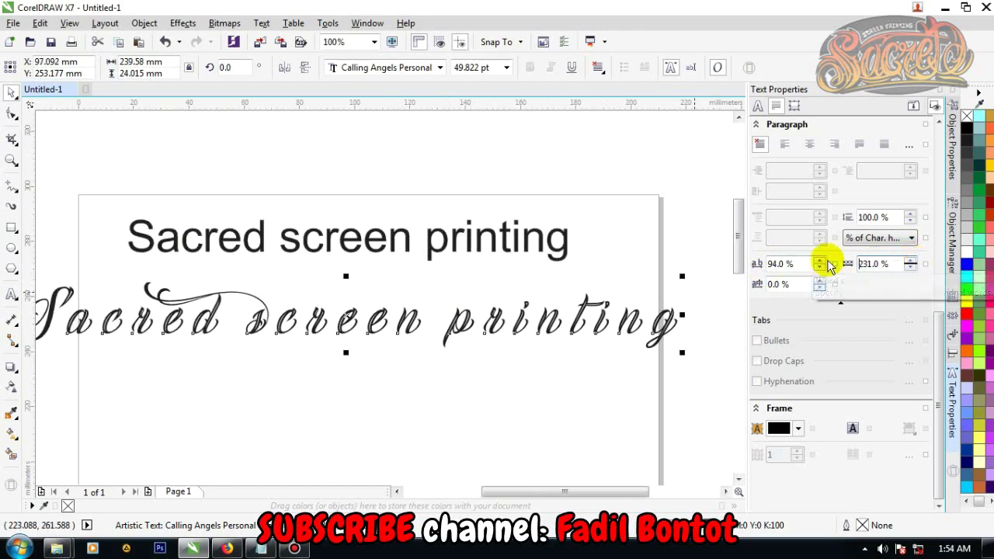
left_click(515, 162)
scroll(484, 237, "down", 2)
scroll(375, 268, "up", 2)
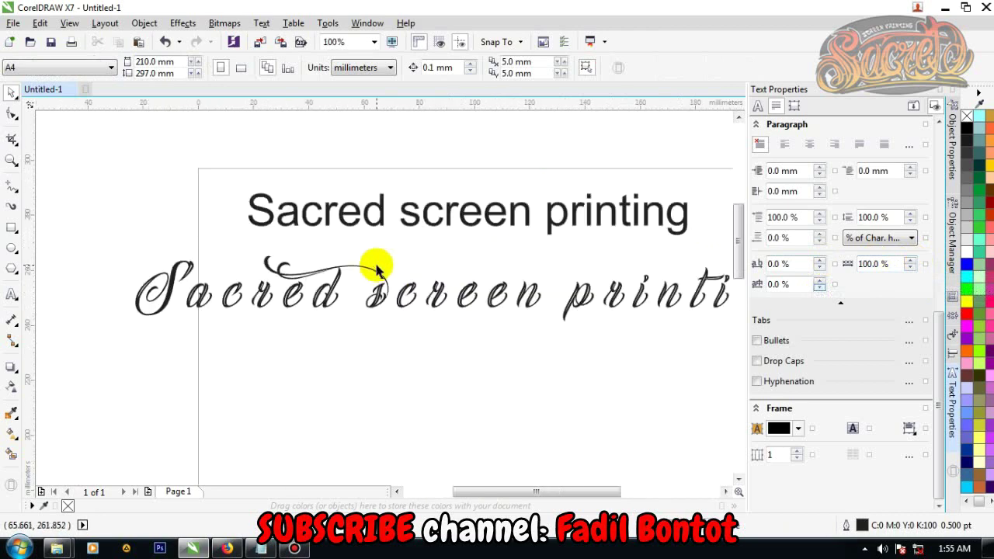
scroll(376, 268, "down", 2)
scroll(508, 251, "up", 2)
left_click_drag(539, 492, 532, 493)
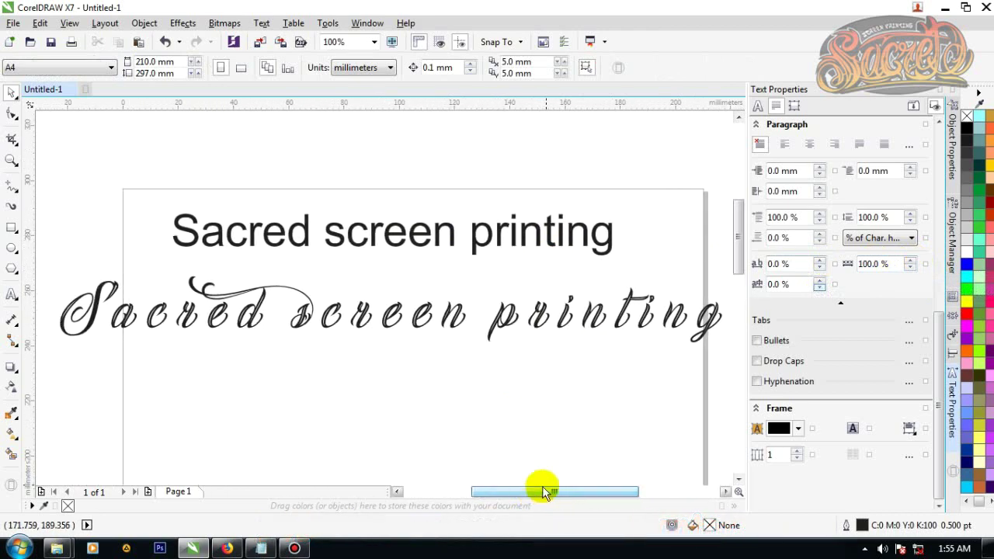
Step: In Notepad, add a new paragraph reading "mudah bukan. teman teman kini tinggal mengembangkan nya sendiri"
left_click(268, 550)
left_click_drag(749, 102, 713, 107)
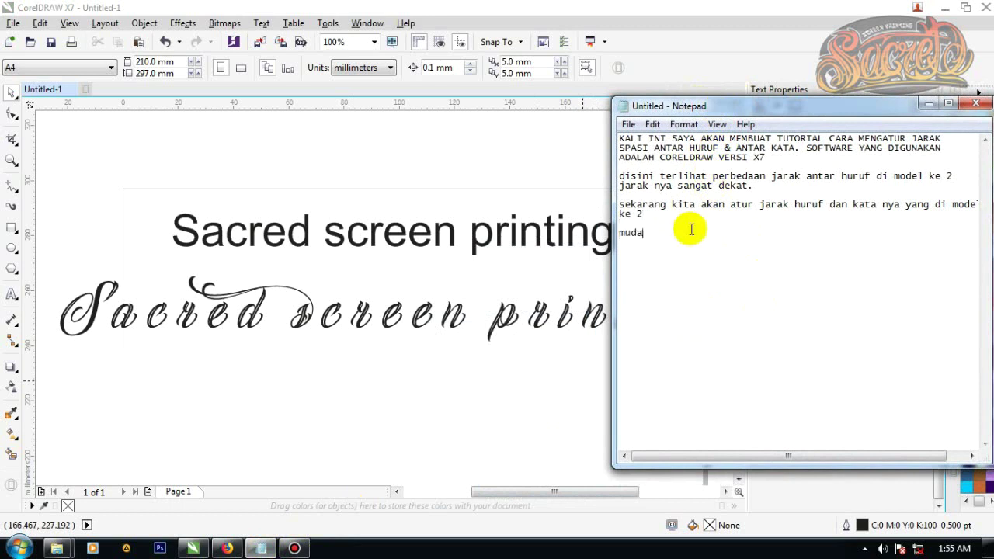
type("bukan")
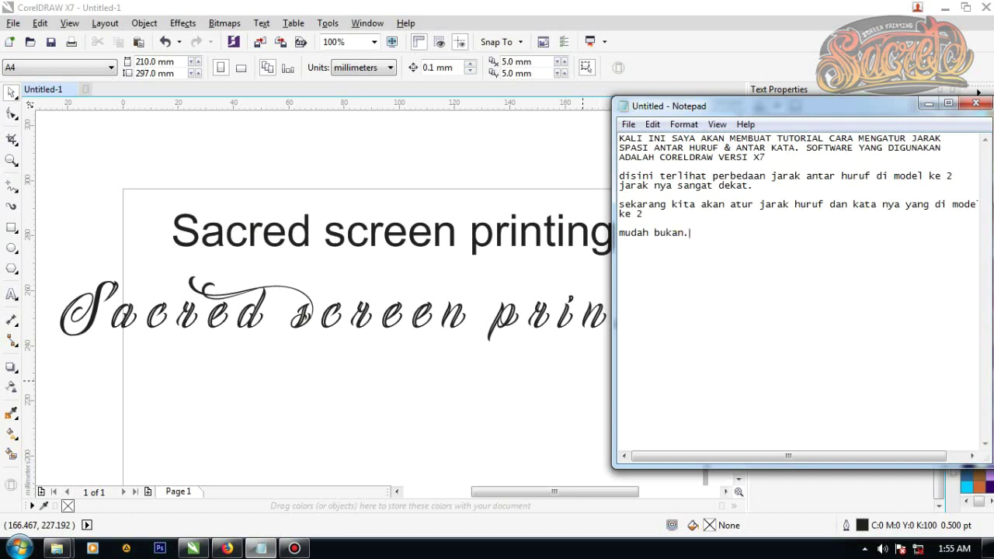
type(". teman")
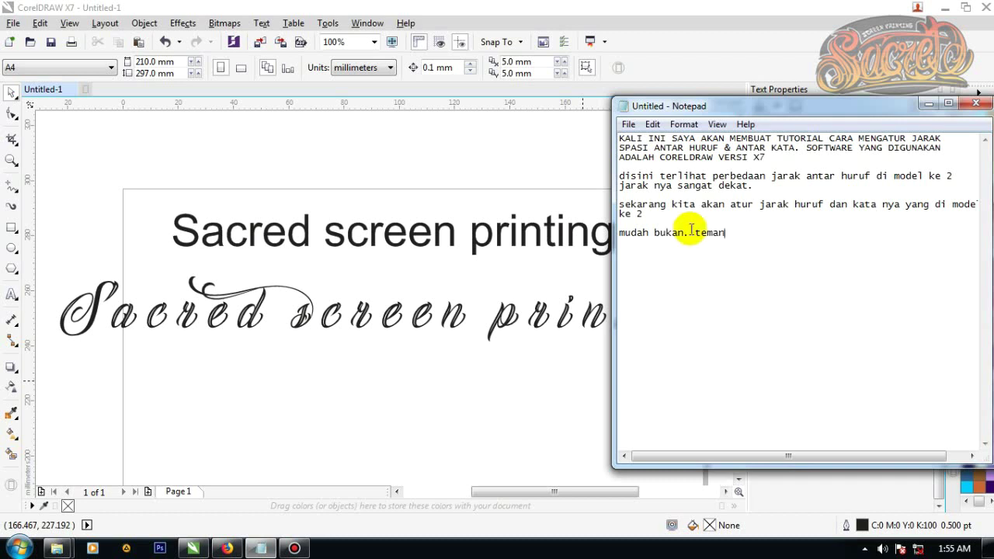
type(" teaman kini tinggal mengembangk")
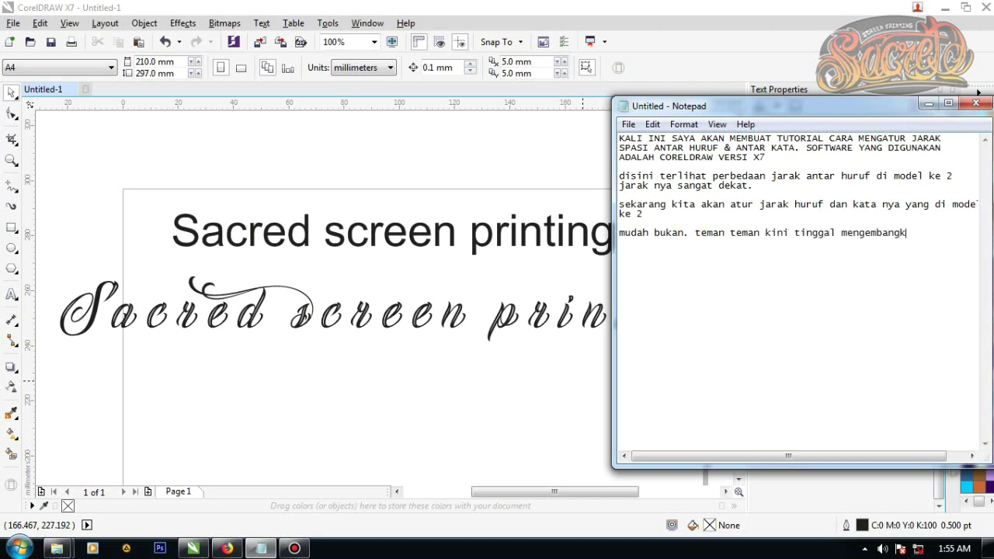
type("an nya sendiri")
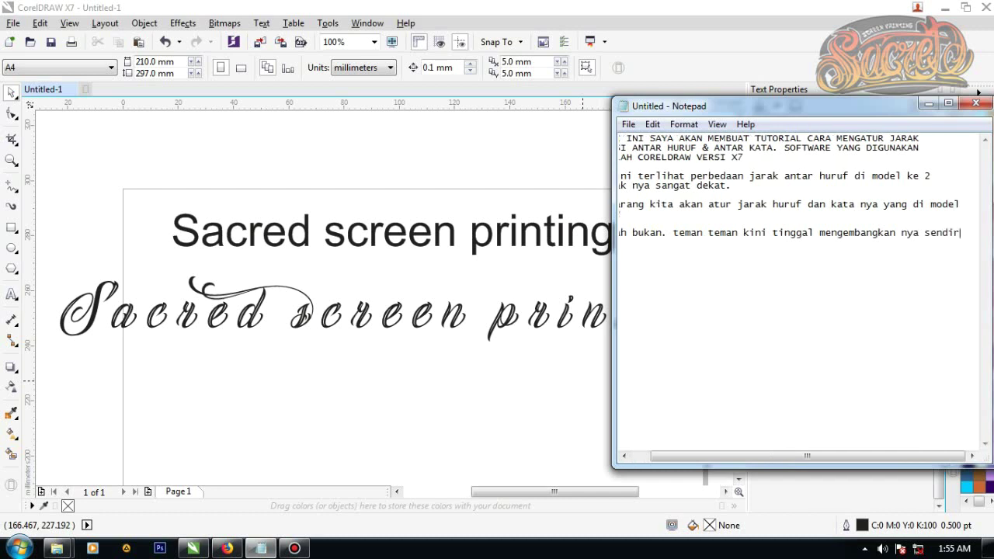
Step: Add the lines "semoga tutorial ini dapat dimengerti dan bermanfaat" and "jangan lupa dukungan nya untuk channel ini dengan cara" to the note
key("Return")
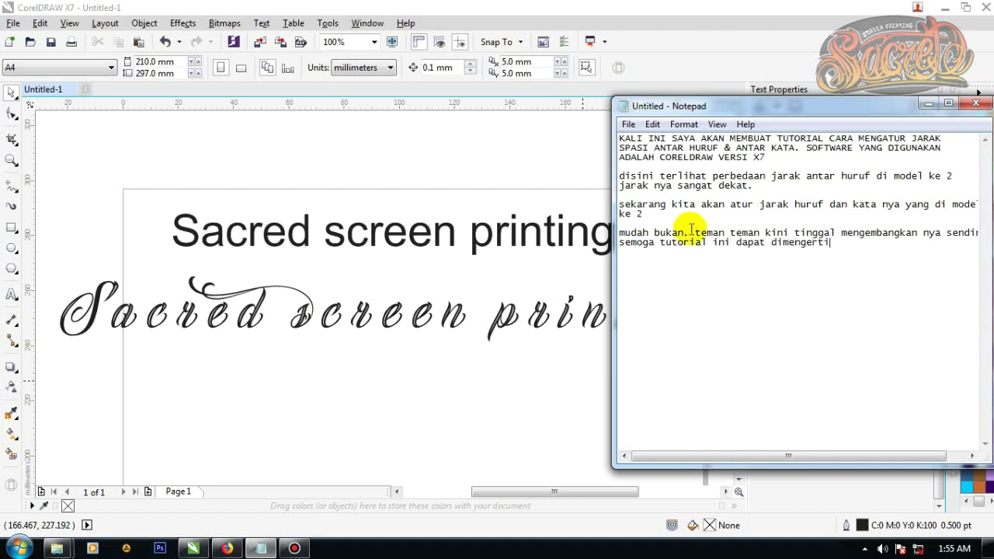
type("berman")
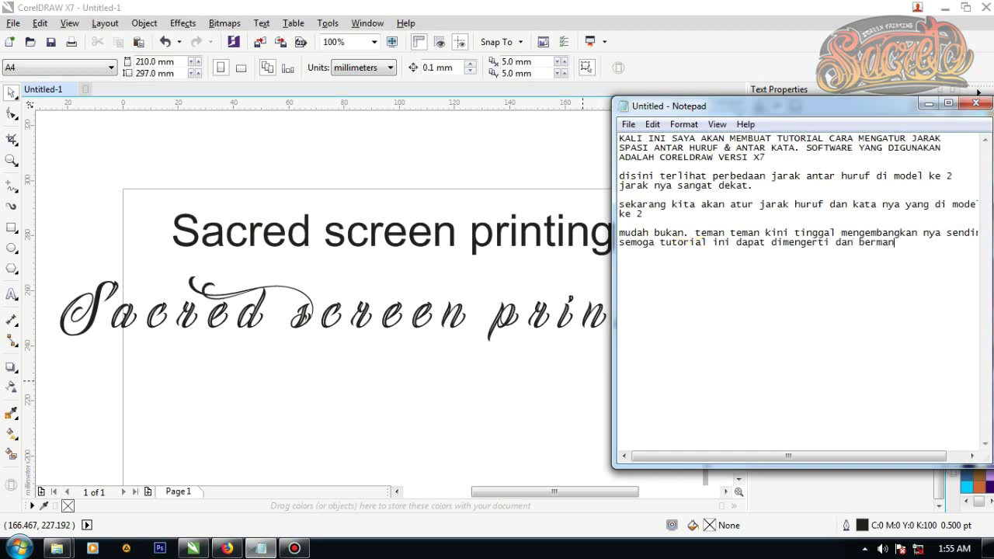
type("faat  jangan lupa")
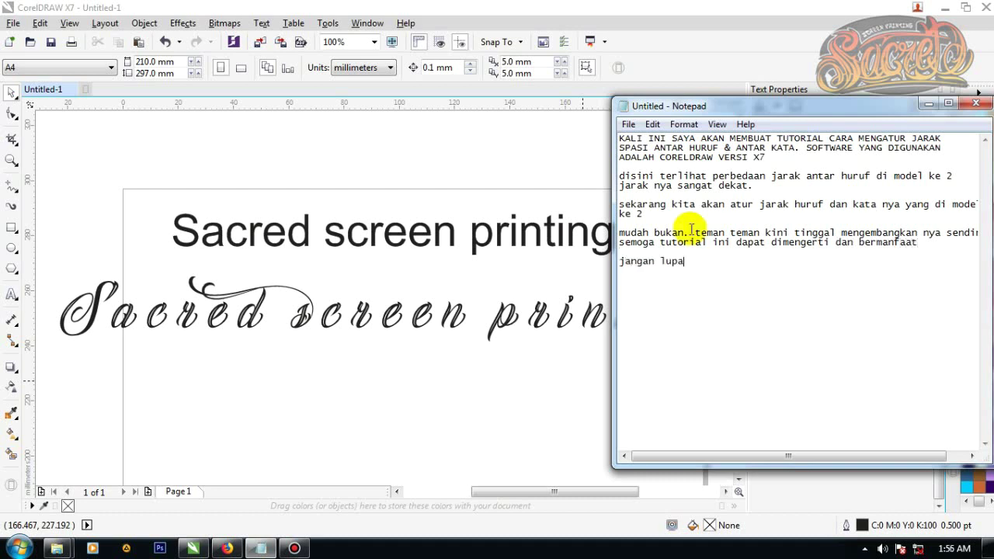
type(" dukungan nya untuk")
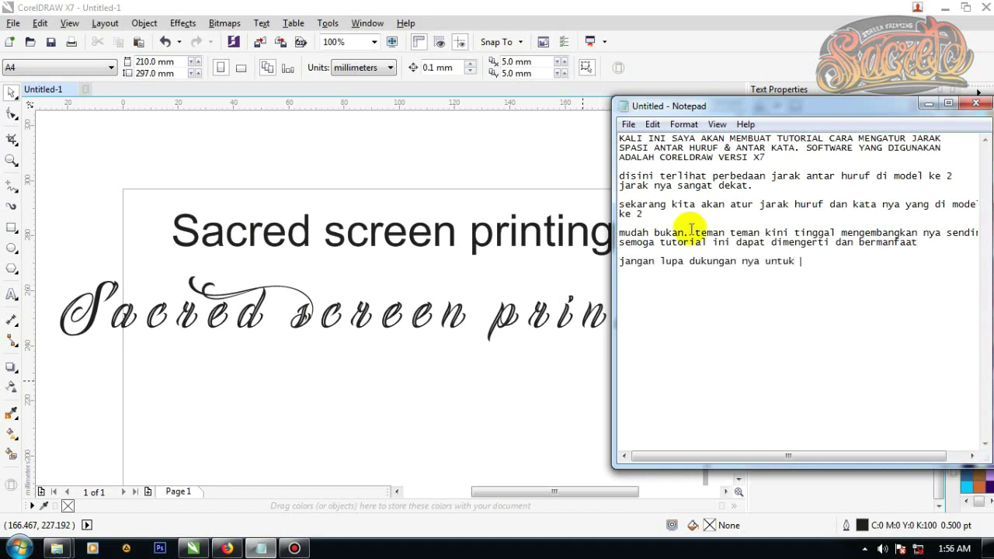
type(" channel ini")
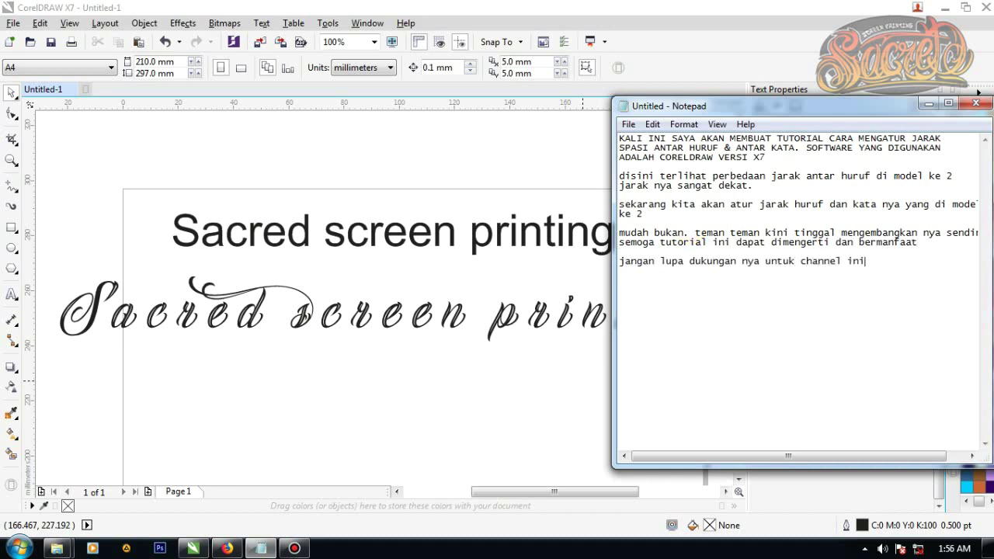
type(" dengan cara")
Step: Add "LIKE, SHARE, COMMENT & SUBSCRIBE" in capitals on a new line of the note
key("Return")
type("SULIK")
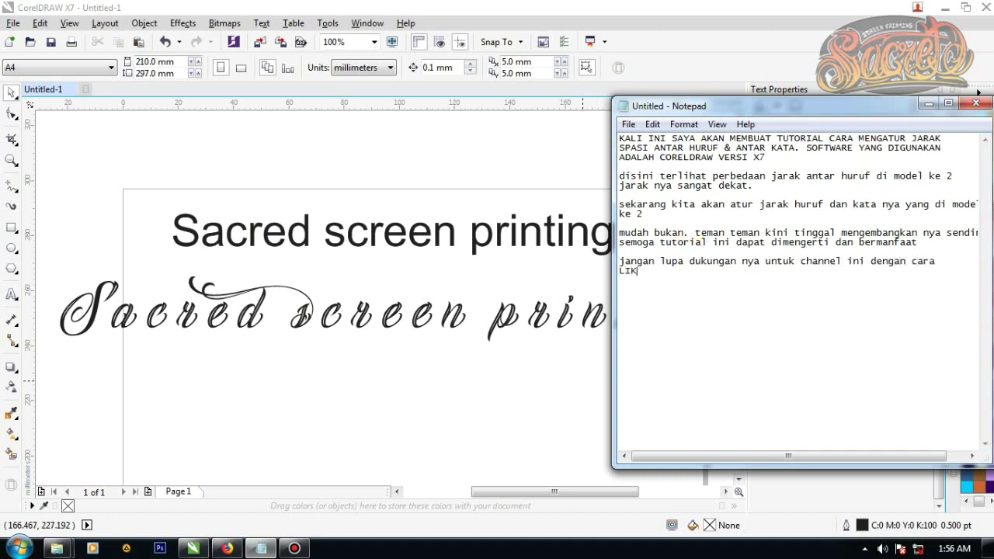
type("E, SHARE")
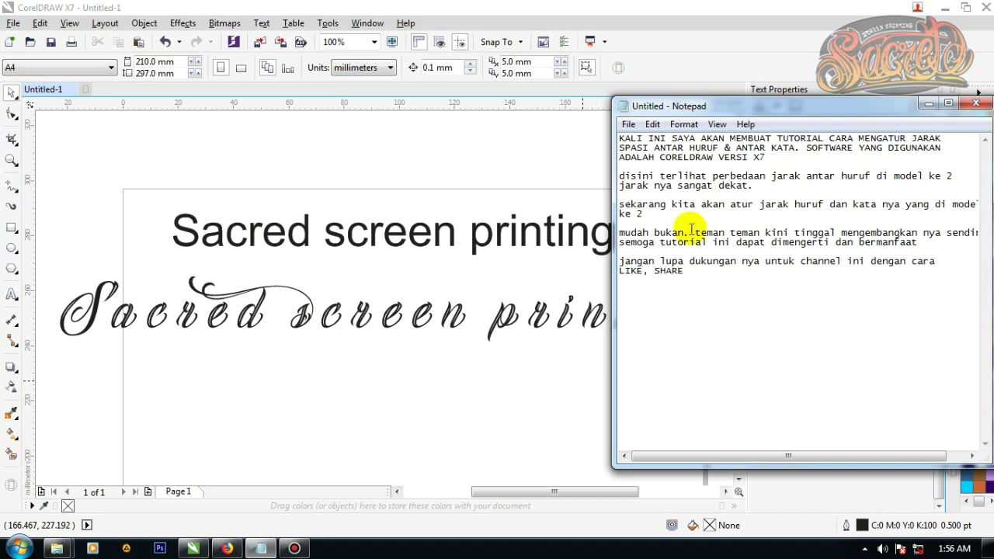
type(", COMMENT & SU")
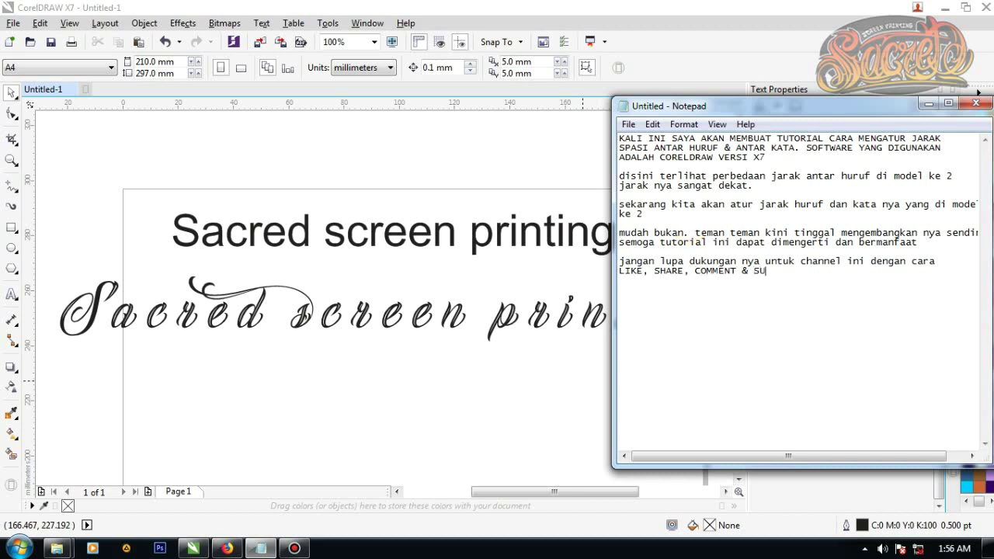
type("BSCRIBE")
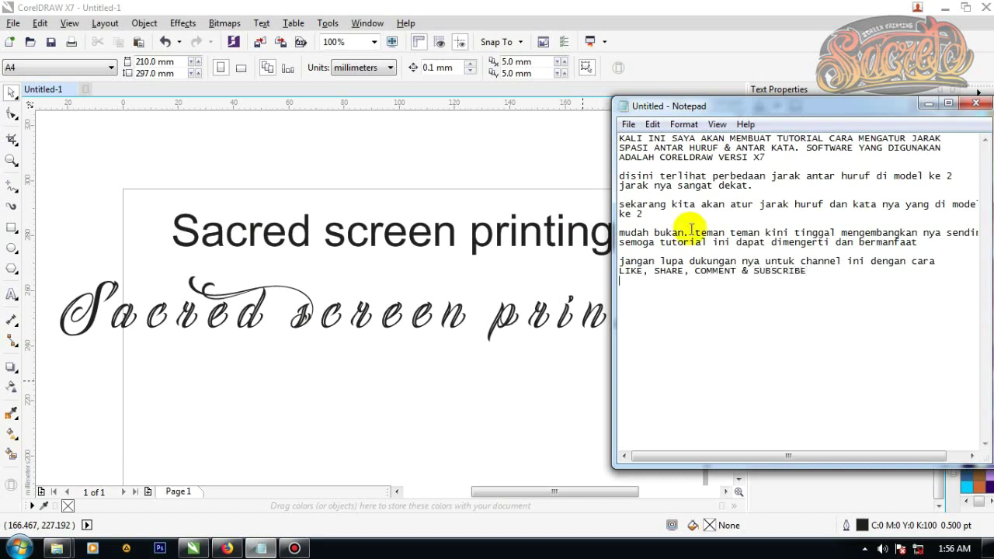
Step: Finish the note with "untuk mengikuti tutorial turorial saya selanjutnya" and "terimakasih :)" on separate lines, and minimize the window
key("Return")
type("untuk me")
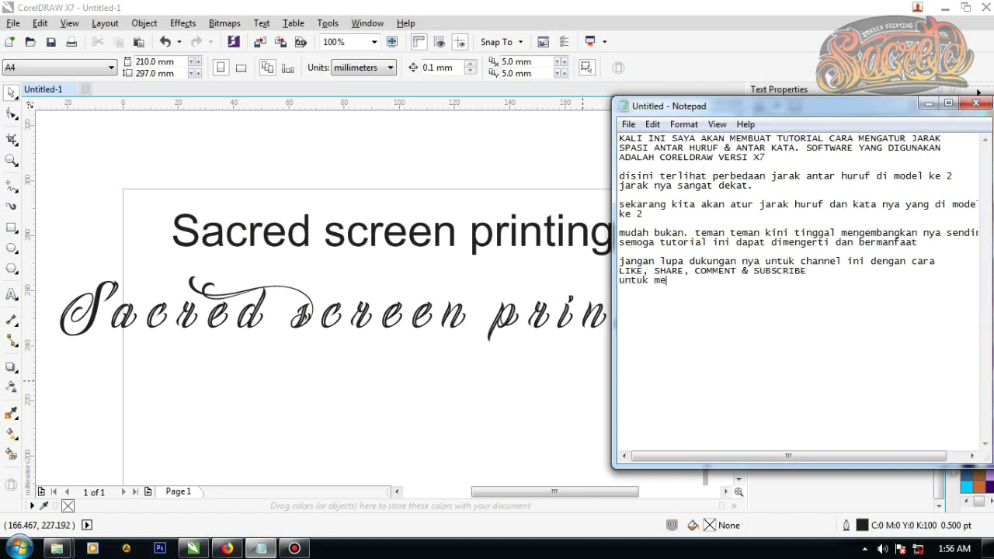
type("ngikuti tut")
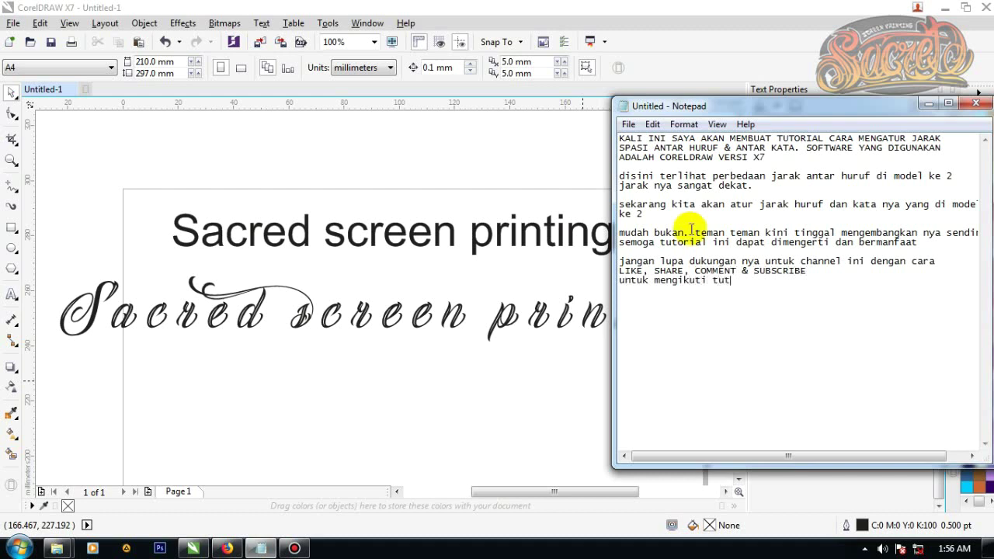
type("orial turorial saya")
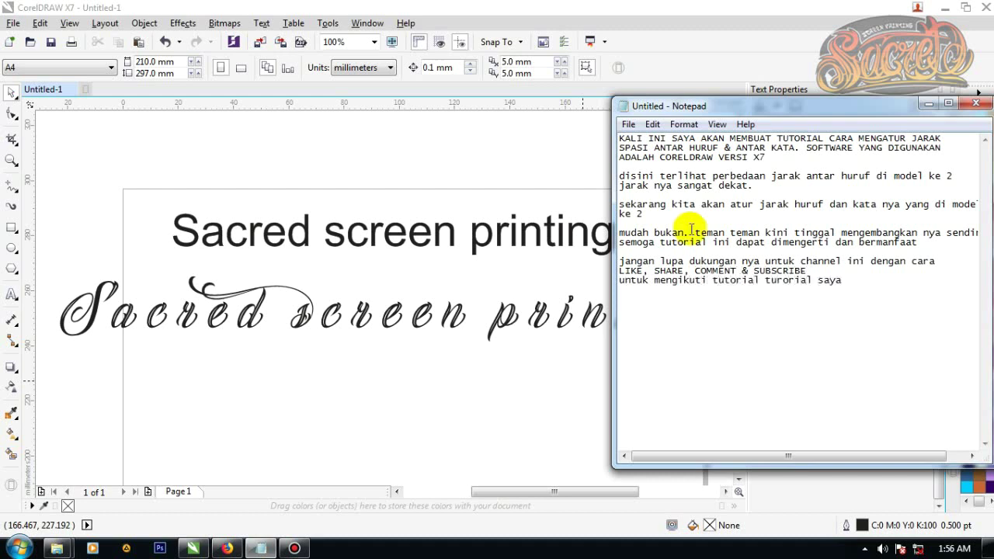
type(" selanjutnya")
key("Return")
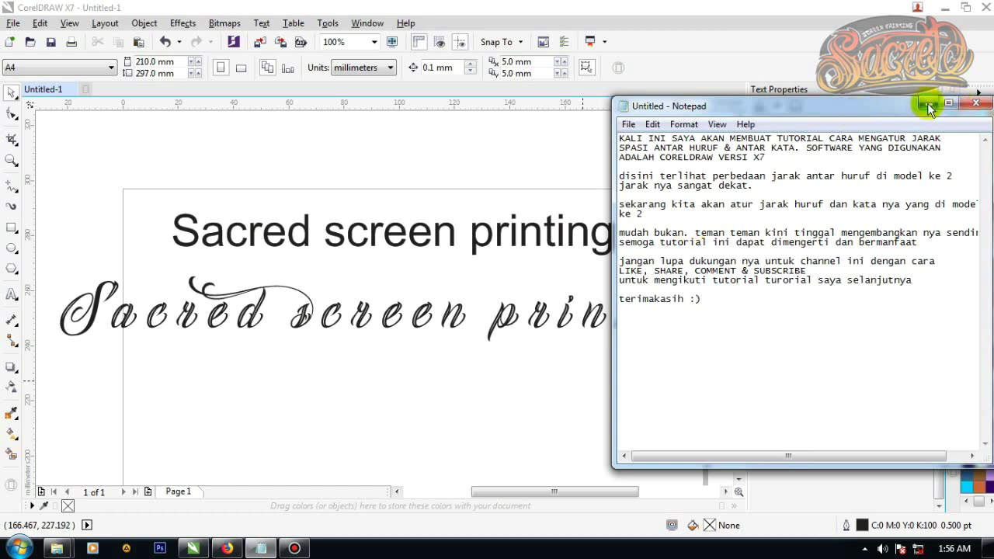
left_click(929, 104)
scroll(344, 244, "down", 2)
scroll(344, 244, "up", 2)
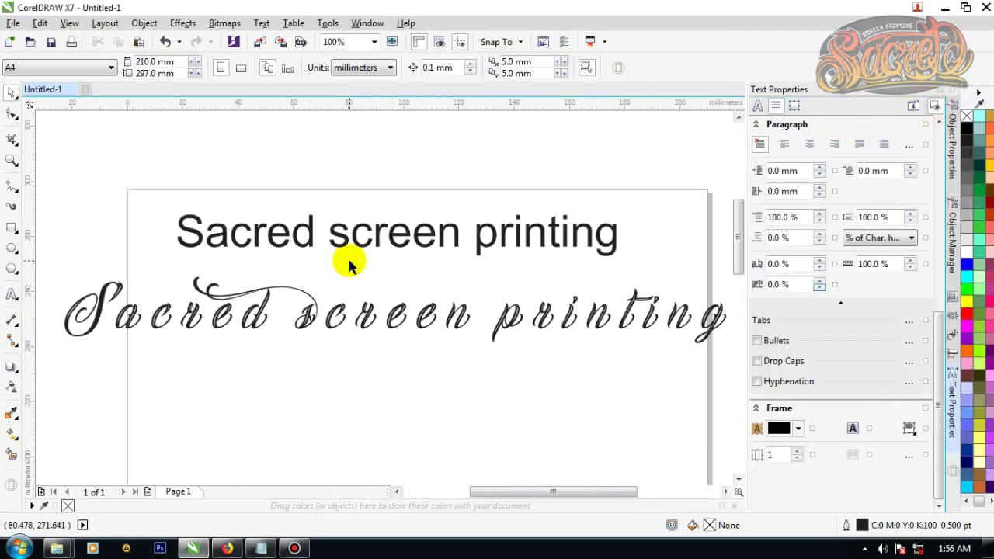
left_click_drag(344, 235, 359, 209)
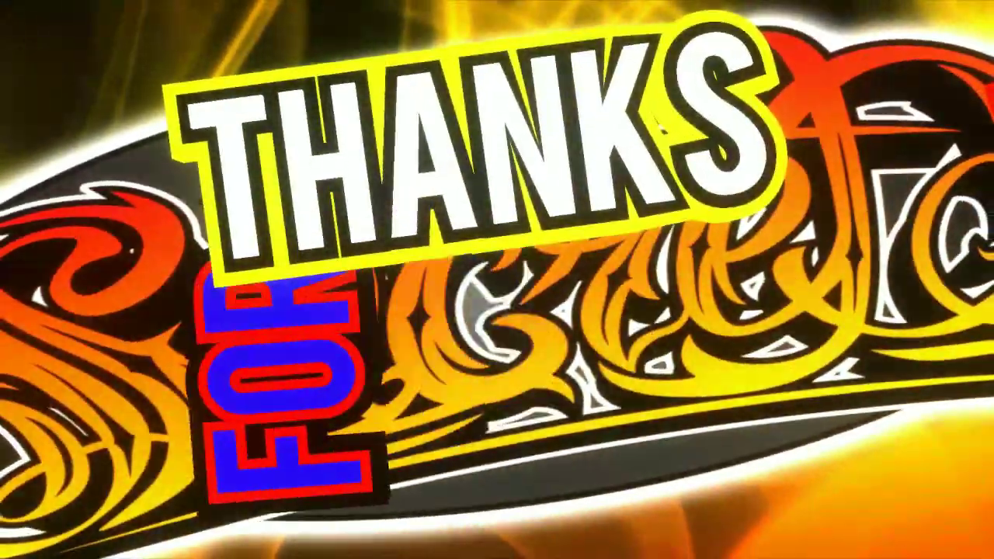